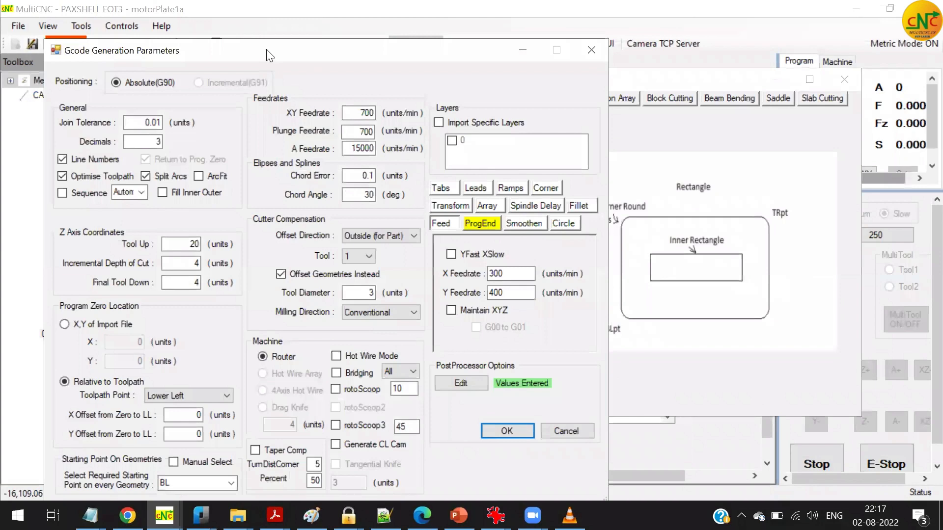
Step: Generate the rectangle's G-code using the existing cutting depth and final tool-down parameters
{"action": "left_click_drag", "start_coordinate": [268, 54], "coordinate": [472, 32]}
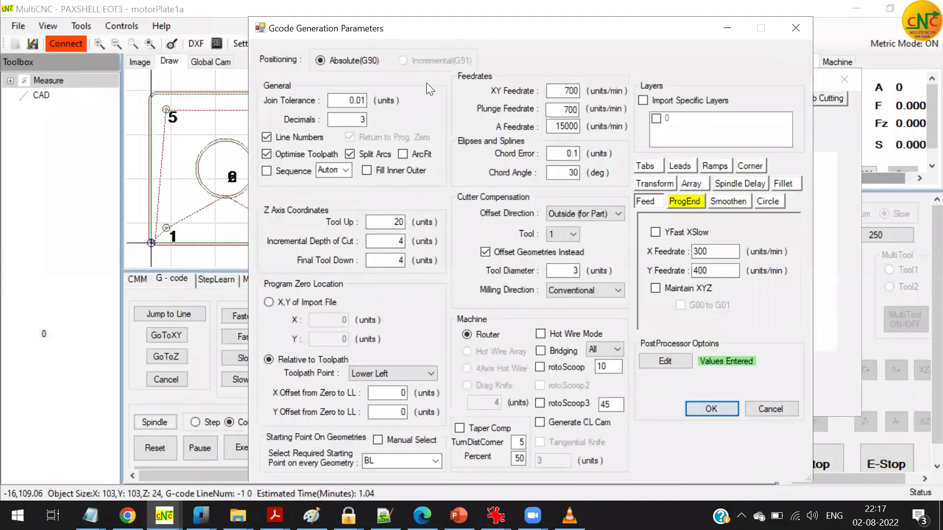
{"action": "left_click", "coordinate": [391, 241]}
{"action": "left_click", "coordinate": [387, 262]}
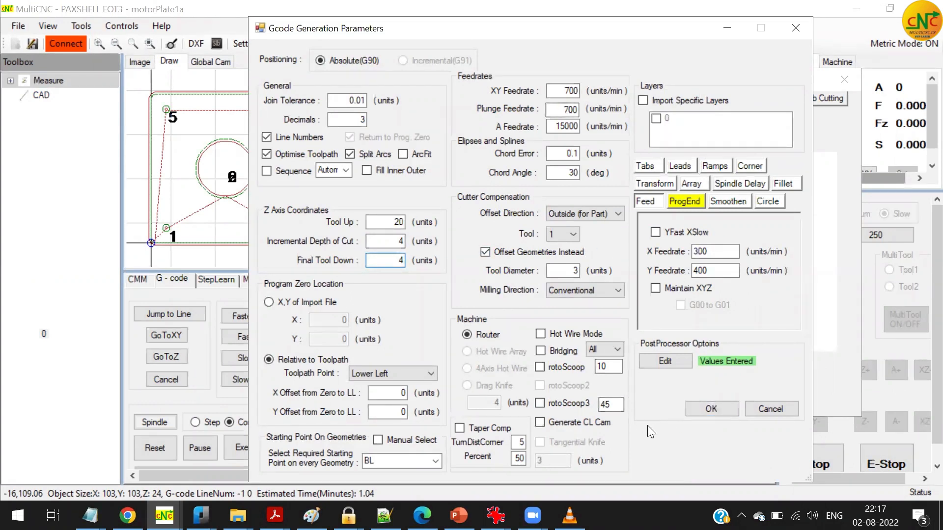
{"action": "left_click", "coordinate": [705, 408]}
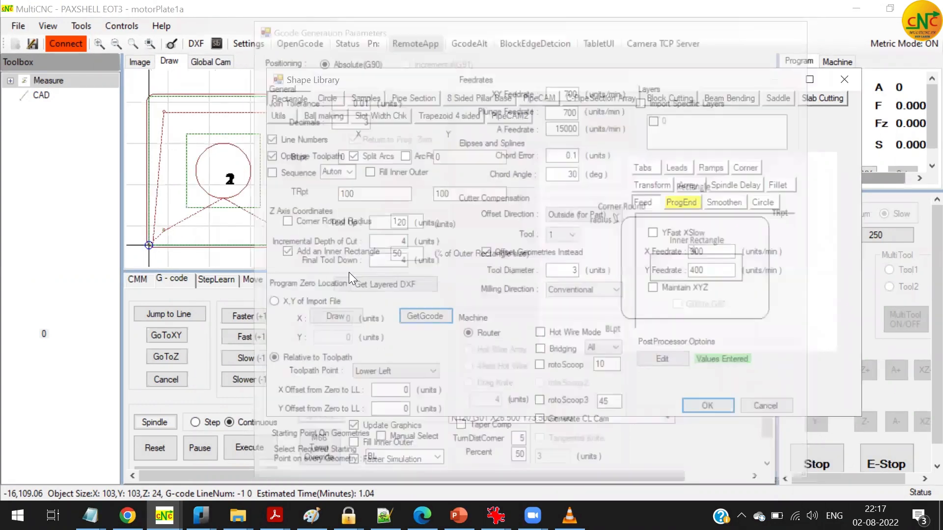
Step: Close the Shape Library and save the generated G-code as sqr1a
{"action": "left_click_drag", "start_coordinate": [345, 80], "coordinate": [356, 93]}
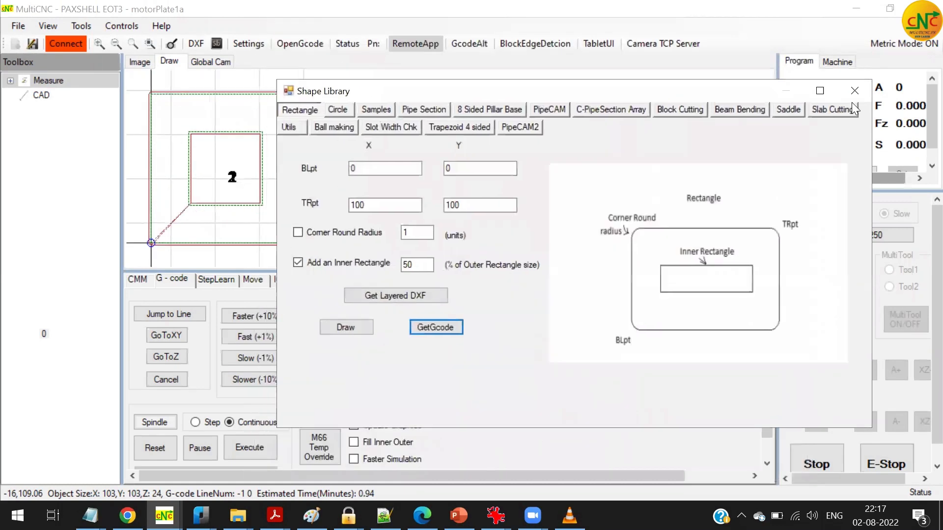
{"action": "left_click", "coordinate": [857, 92]}
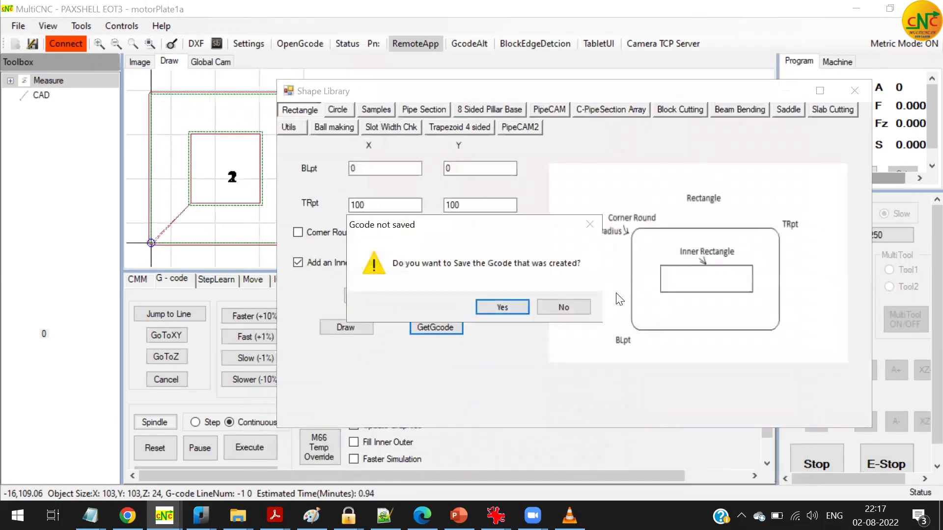
{"action": "left_click", "coordinate": [508, 312]}
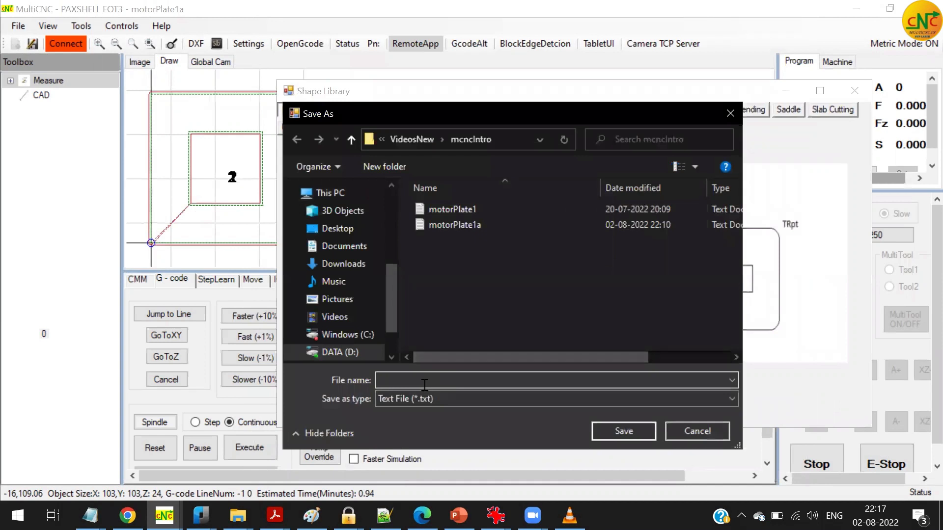
{"action": "type", "text": "sqr1a"}
{"action": "key", "text": "Return"}
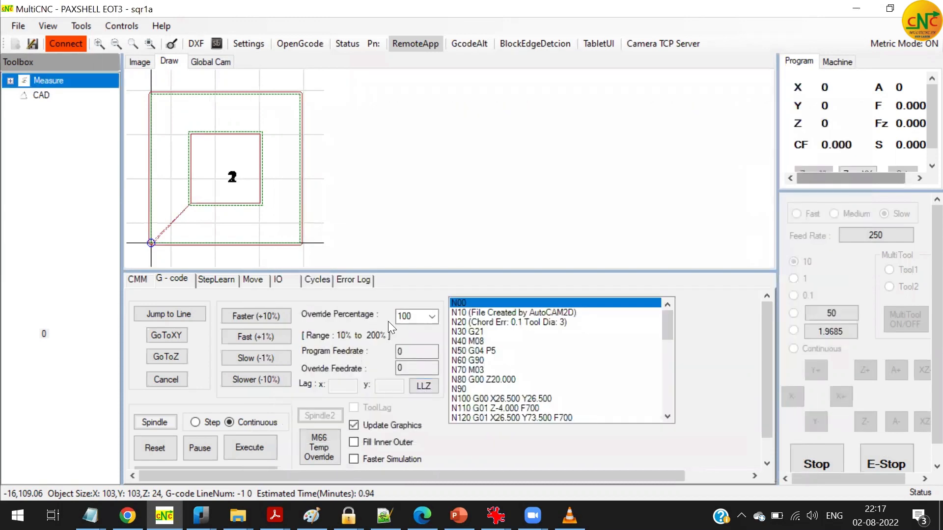
Step: Review the full sqr1a program in the G-code editor and close the editor
{"action": "left_click", "coordinate": [472, 360]}
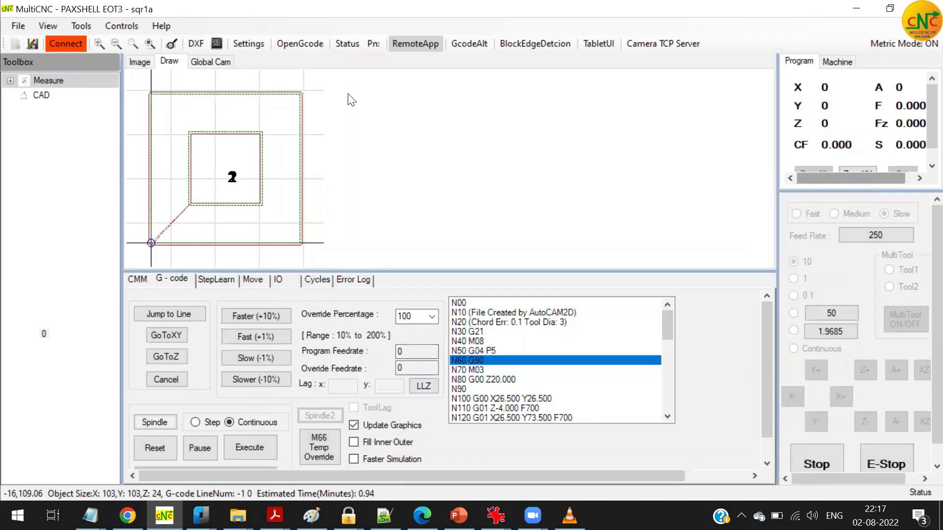
{"action": "left_click", "coordinate": [275, 44]}
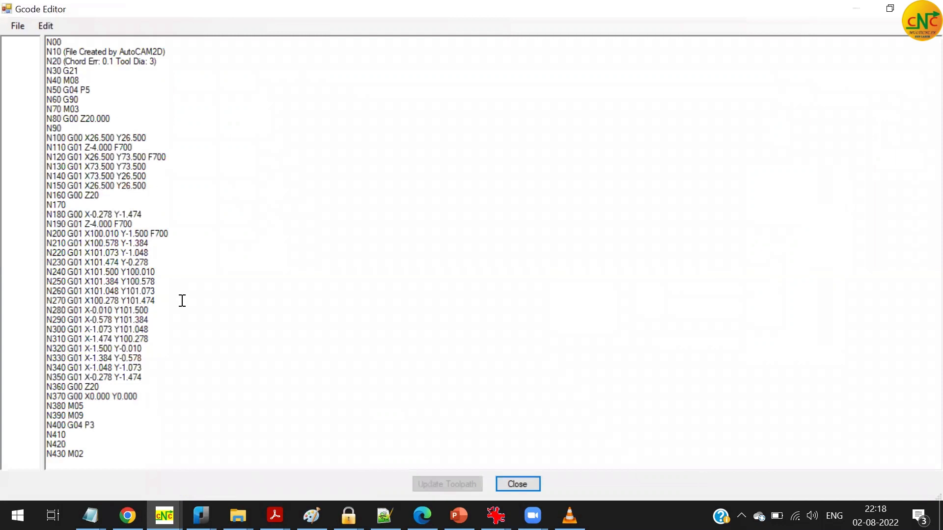
{"action": "left_click", "coordinate": [520, 483]}
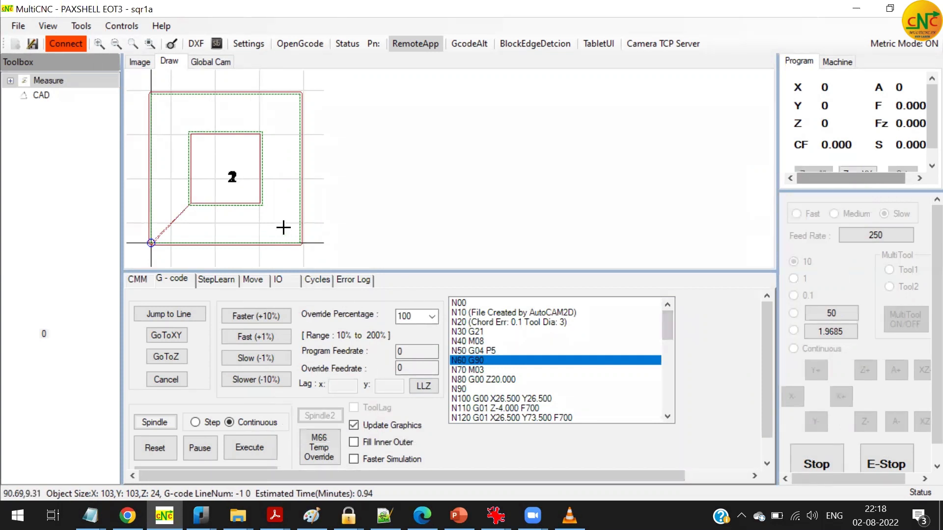
Step: Reopen the Shape Library and examine its Circle, Samples, Saddle, Cycloid, Polygon, Star and Keyhole shape options
{"action": "double_click", "coordinate": [42, 95]}
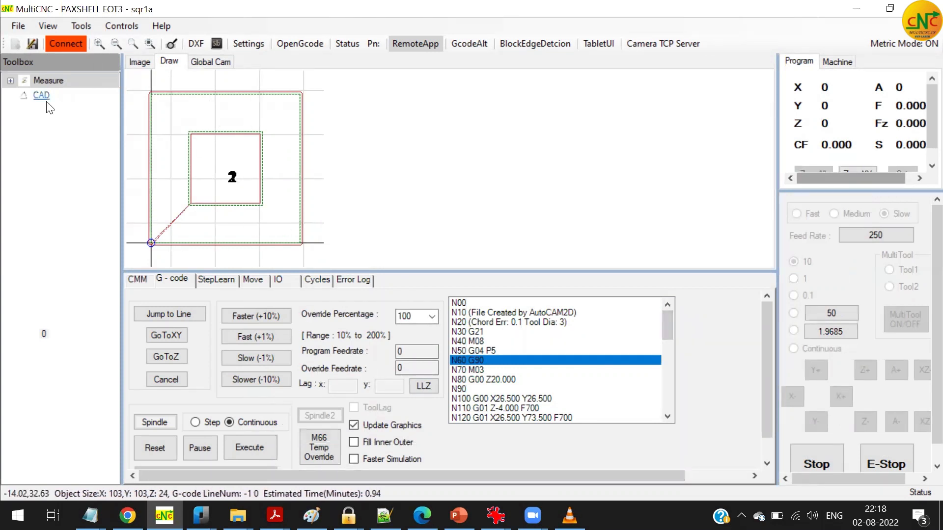
{"action": "left_click", "coordinate": [402, 33]}
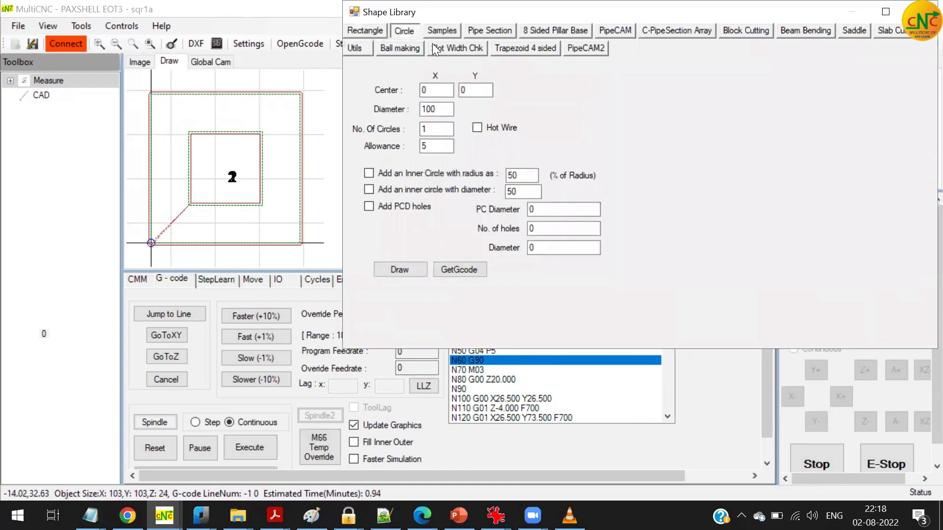
{"action": "left_click", "coordinate": [445, 29]}
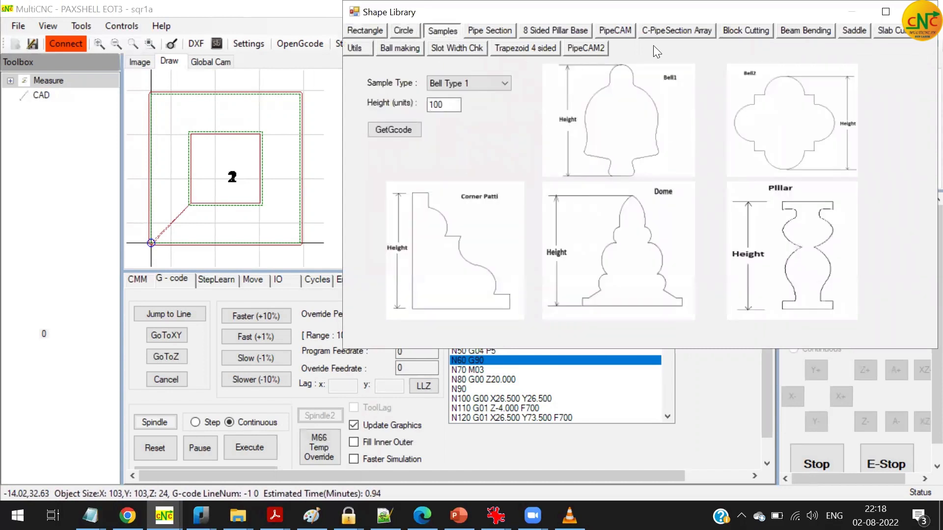
{"action": "left_click", "coordinate": [854, 30]}
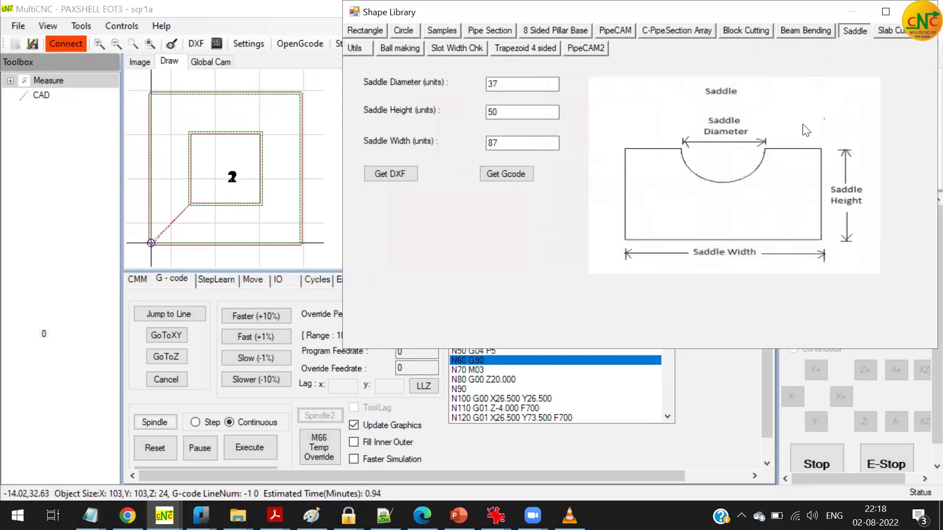
{"action": "left_click", "coordinate": [363, 48]}
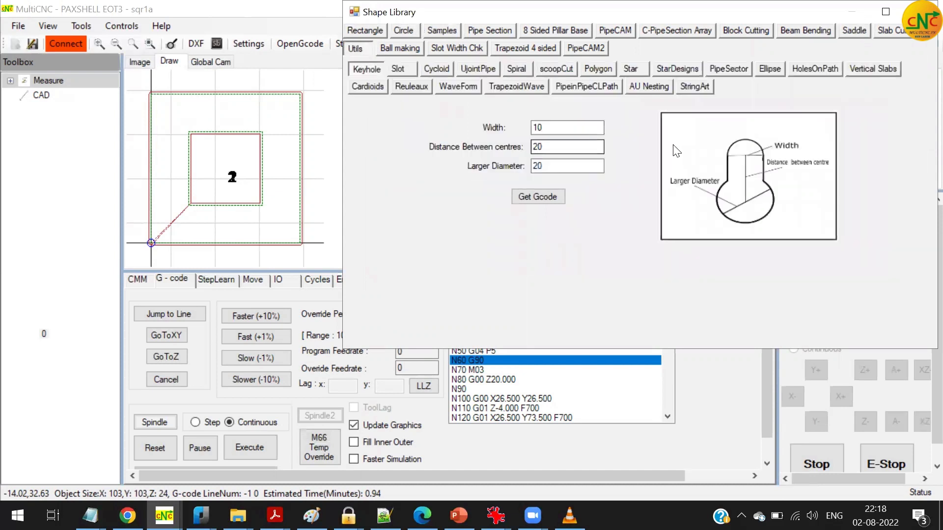
{"action": "left_click", "coordinate": [432, 68]}
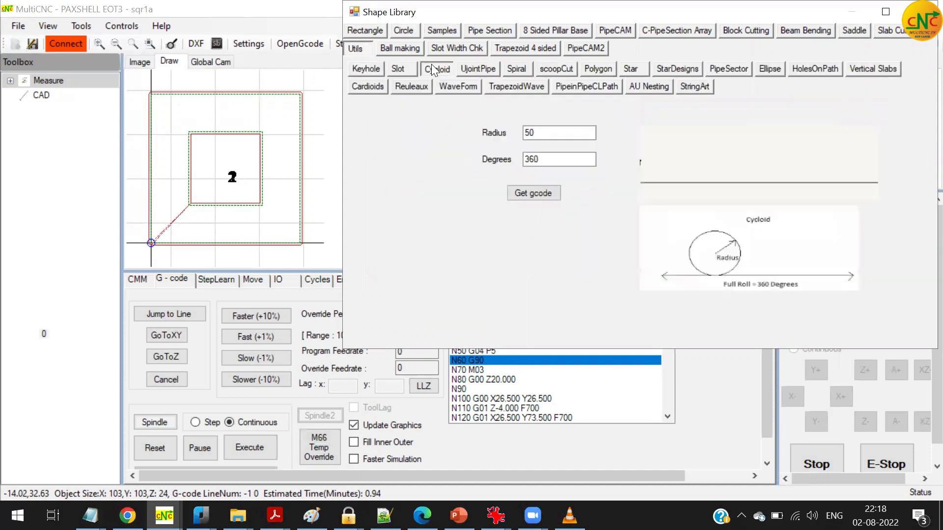
{"action": "left_click", "coordinate": [590, 67]}
{"action": "left_click", "coordinate": [632, 75]}
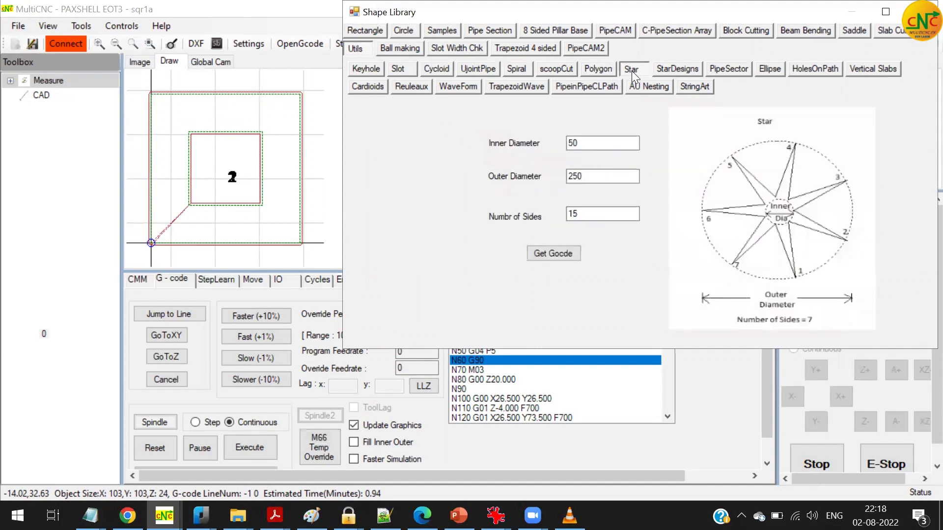
{"action": "left_click", "coordinate": [374, 70]}
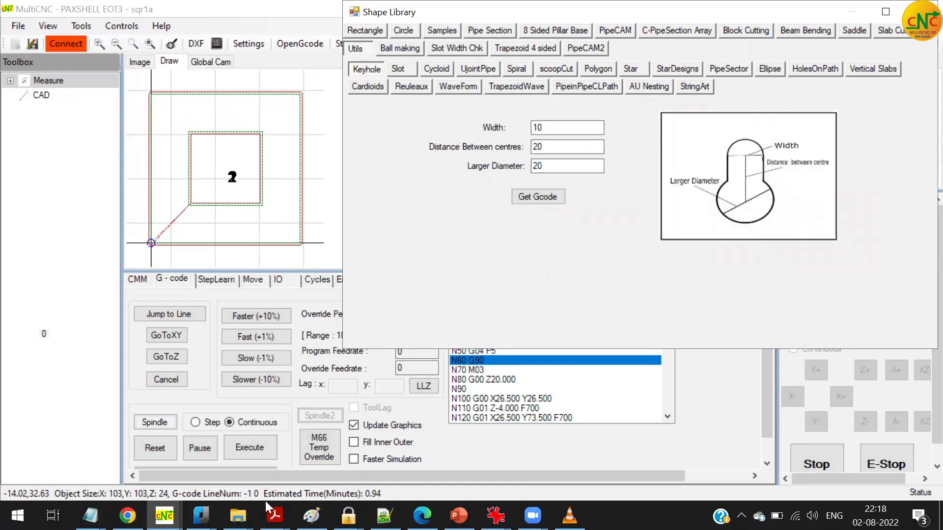
Step: Switch to nanoCAD and draw a horizontal line in keyhole1.dxf from the small circle's top quadrant to the large circle at the origin
{"action": "mouse_move", "coordinate": [201, 516]}
{"action": "left_click", "coordinate": [236, 418]}
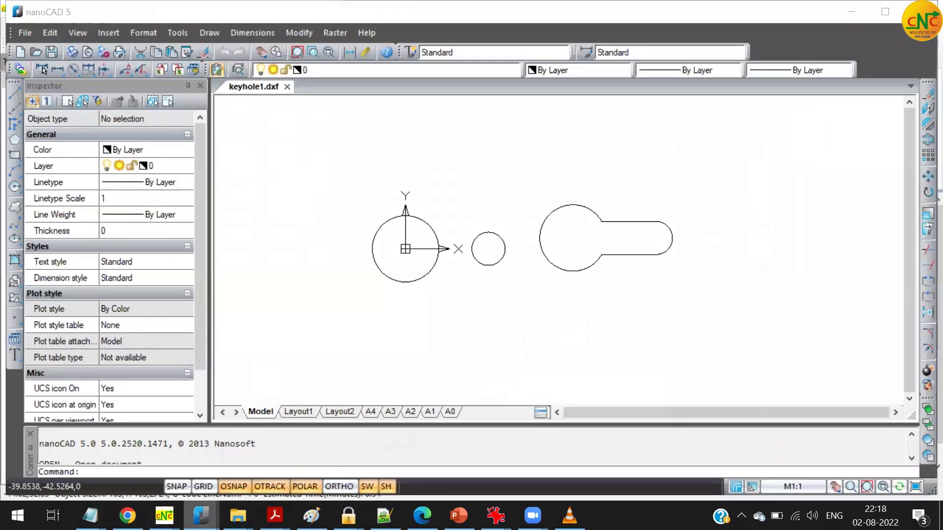
{"action": "scroll", "coordinate": [339, 266], "scroll_direction": "up", "scroll_amount": 3}
{"action": "scroll", "coordinate": [588, 142], "scroll_direction": "up", "scroll_amount": 1}
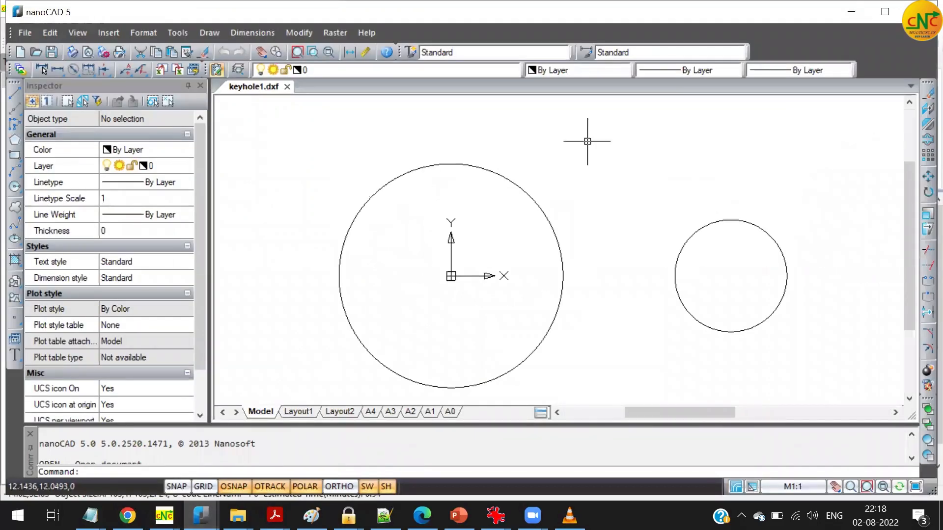
{"action": "scroll", "coordinate": [506, 187], "scroll_direction": "down", "scroll_amount": 2}
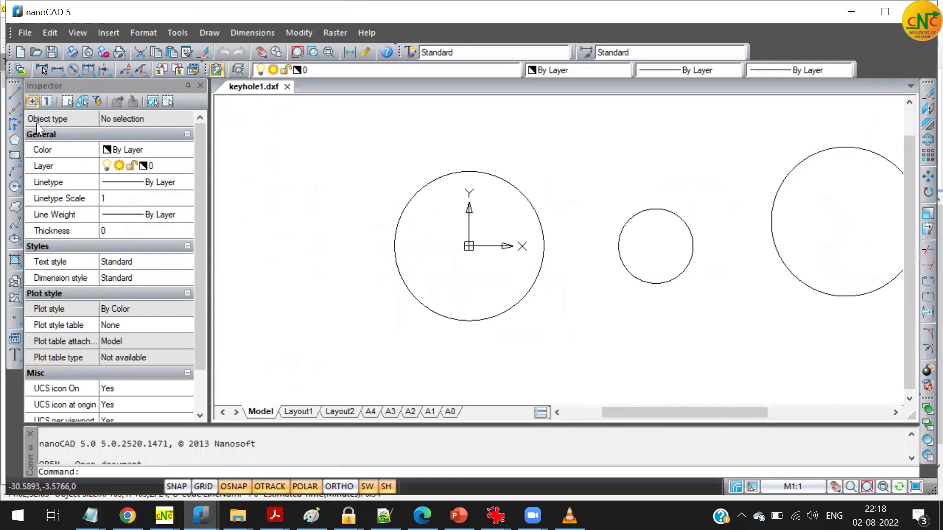
{"action": "left_click", "coordinate": [16, 97]}
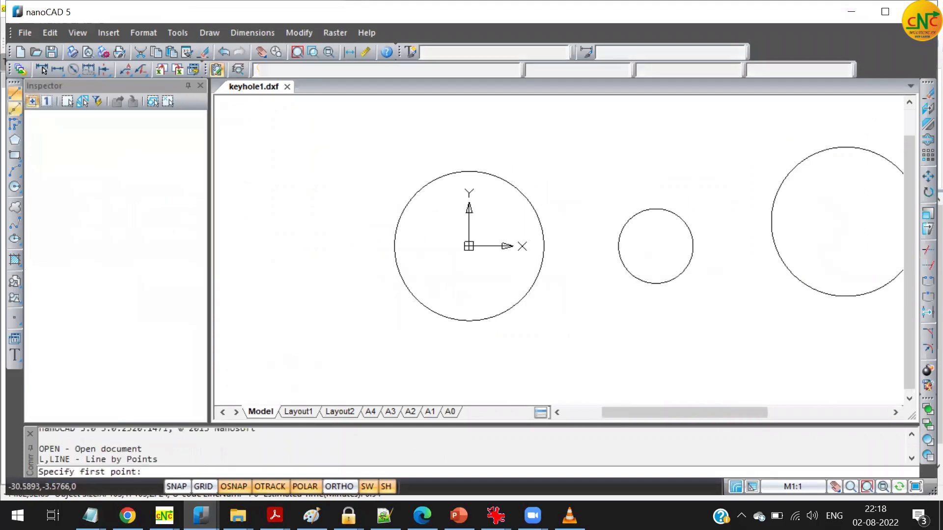
{"action": "left_click", "coordinate": [655, 209]}
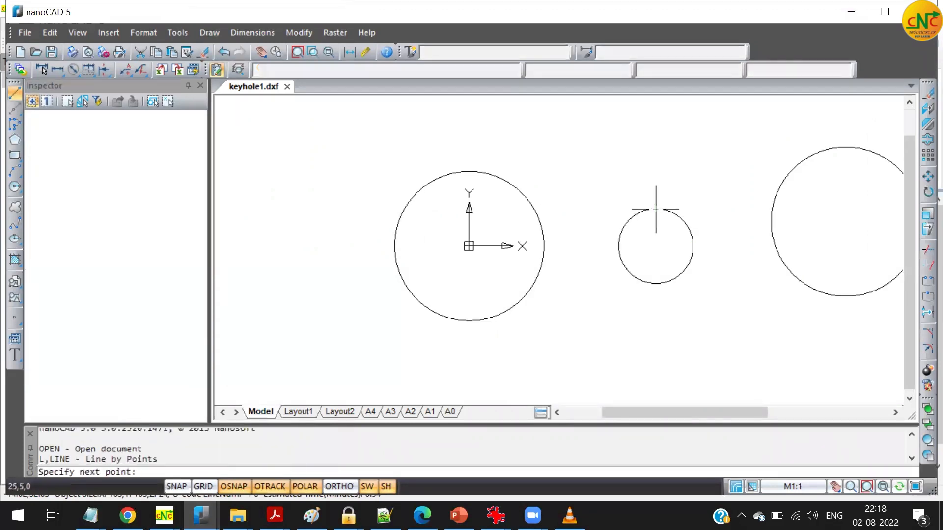
{"action": "left_click", "coordinate": [534, 210]}
{"action": "key", "text": "Return"}
Step: Draw a second horizontal line from the small circle's bottom quadrant to the large circle at the origin
{"action": "key", "text": "Return"}
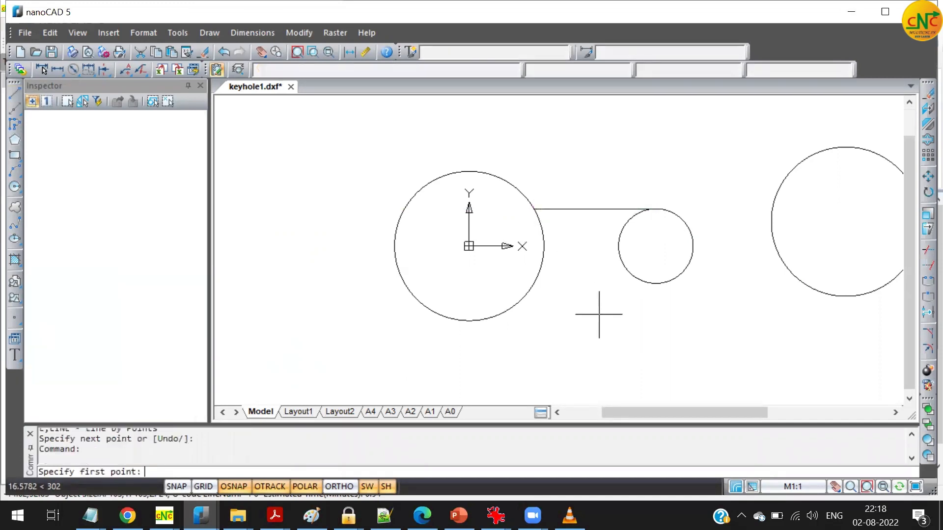
{"action": "left_click", "coordinate": [655, 283]}
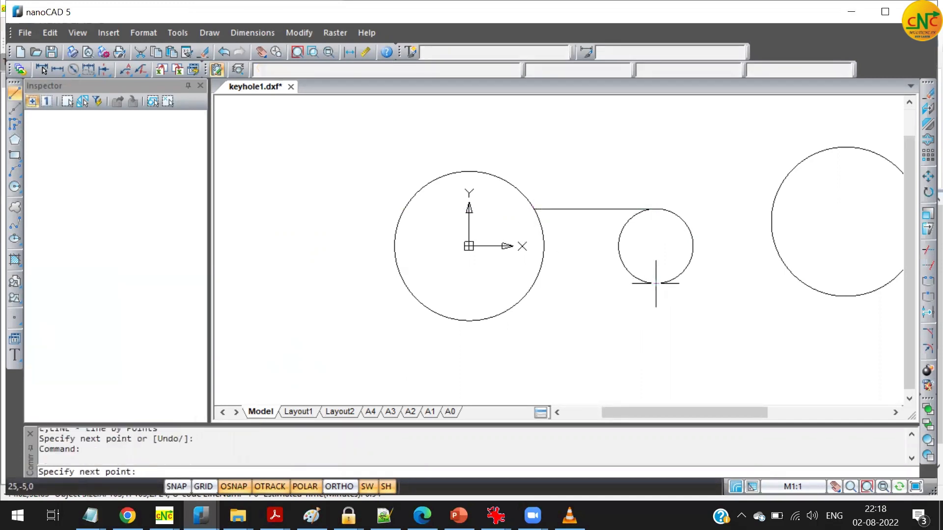
{"action": "left_click", "coordinate": [534, 283]}
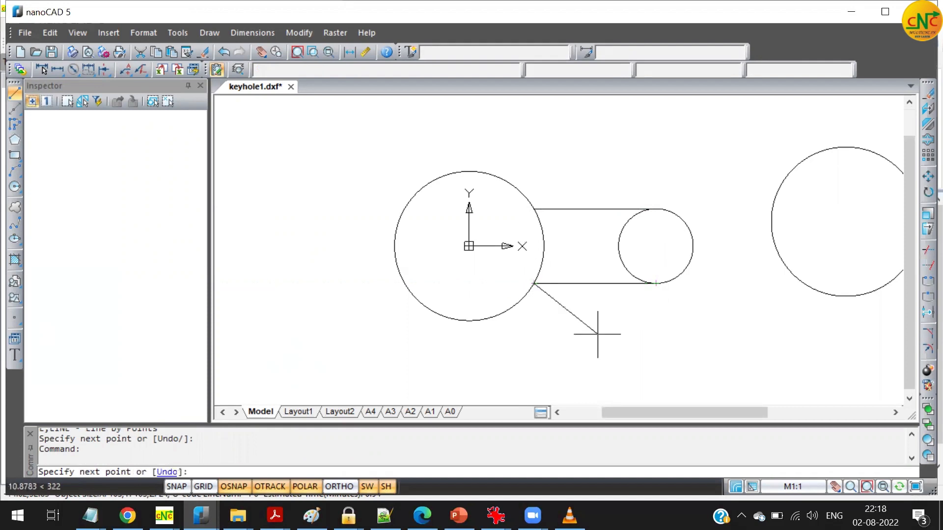
{"action": "key", "text": "Return"}
{"action": "key", "text": "Return"}
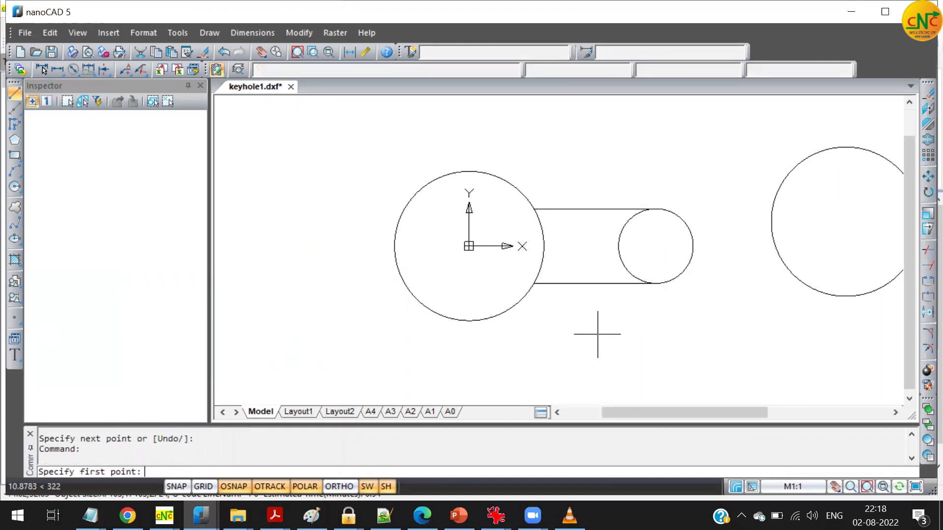
{"action": "type", "text": "trim"}
{"action": "key", "text": "Return"}
{"action": "key", "text": "Return"}
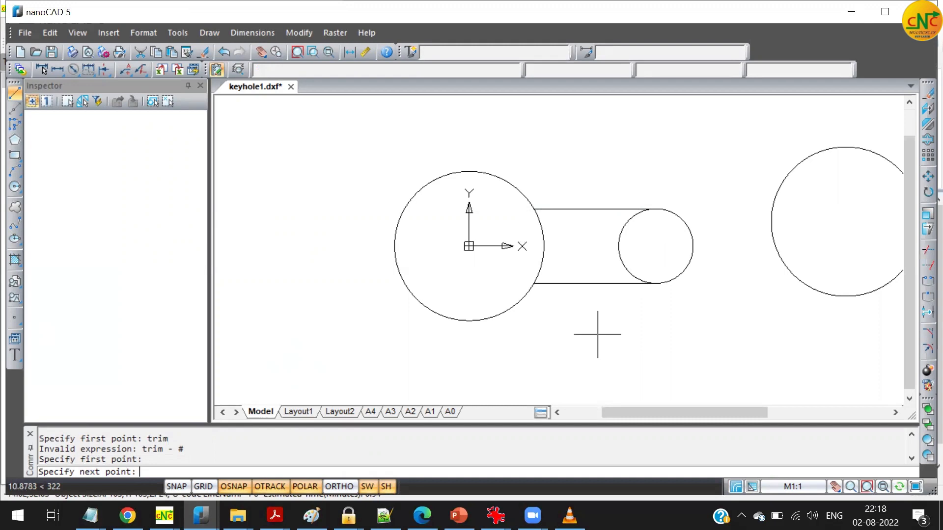
{"action": "key", "text": "Escape"}
{"action": "type", "text": "trim"}
{"action": "key", "text": "Return"}
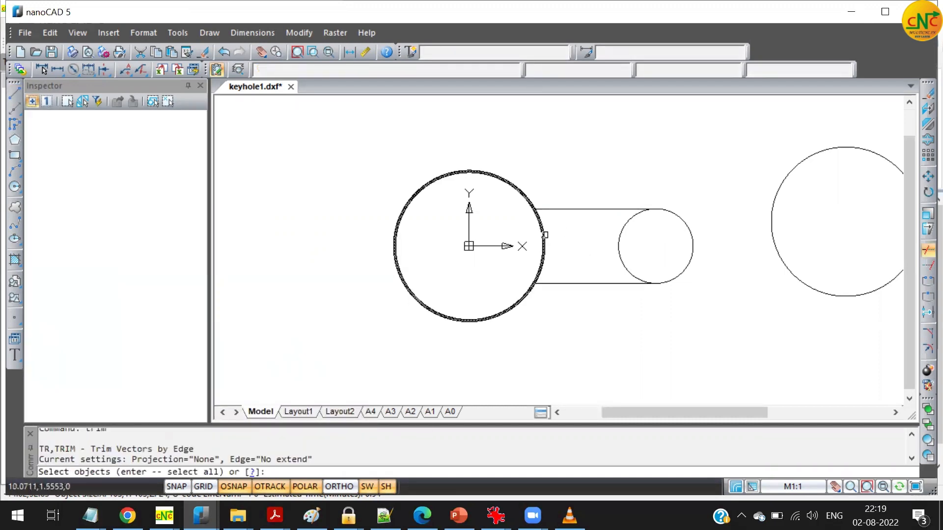
{"action": "left_click", "coordinate": [545, 234]}
{"action": "left_click", "coordinate": [543, 259]}
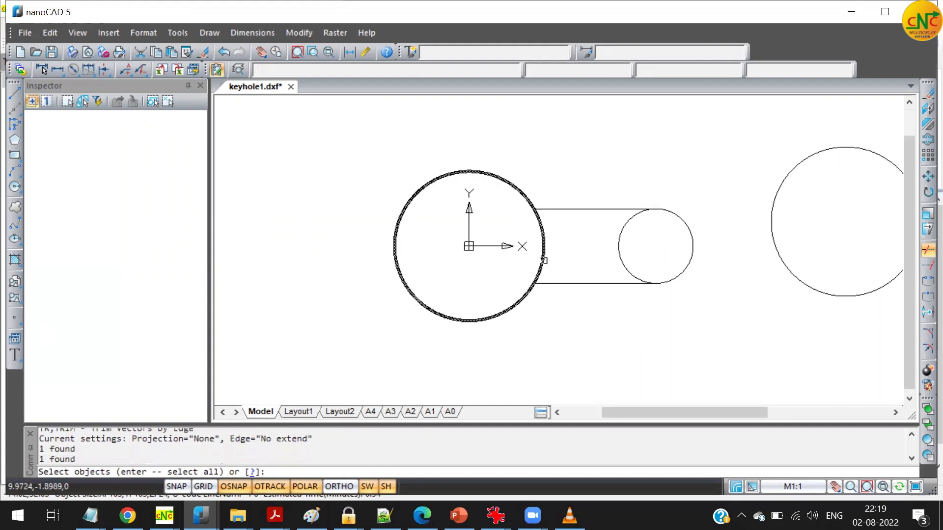
{"action": "key", "text": "Escape"}
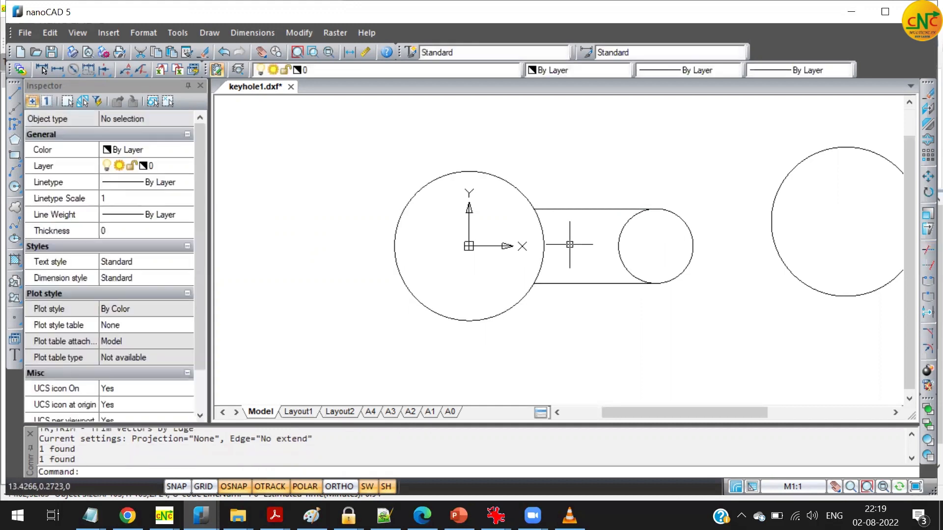
Step: Trim away the inner arcs of both circles between the two lines to form a keyhole outline
{"action": "type", "text": "trim"}
{"action": "key", "text": "Return"}
{"action": "key", "text": "Return"}
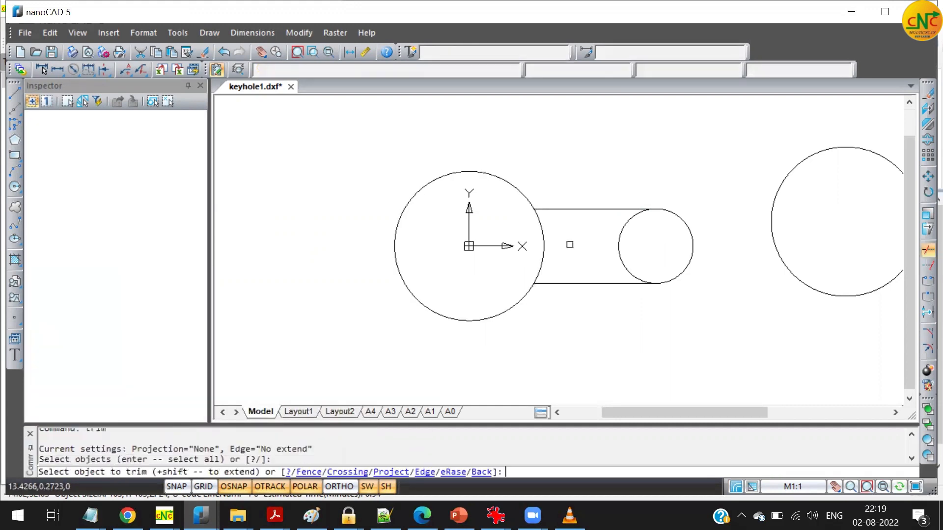
{"action": "left_click", "coordinate": [543, 238]}
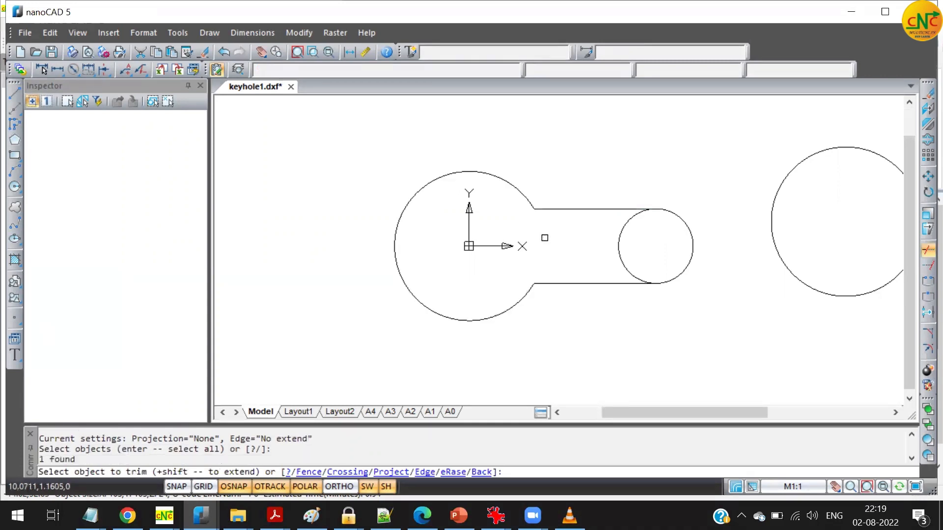
{"action": "left_click", "coordinate": [620, 243]}
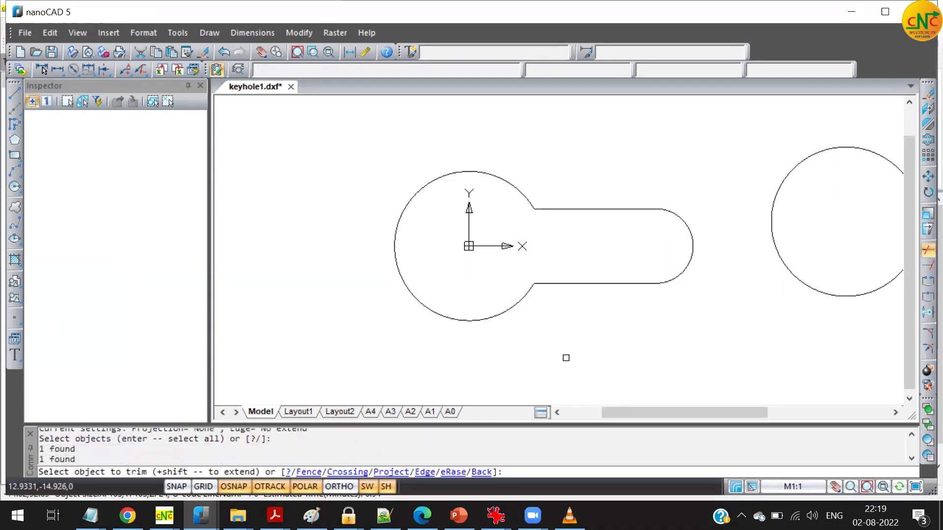
{"action": "key", "text": "Return"}
Step: Convert the large arc of the keyhole outline into a polyline with PEDIT
{"action": "type", "text": "pedit"}
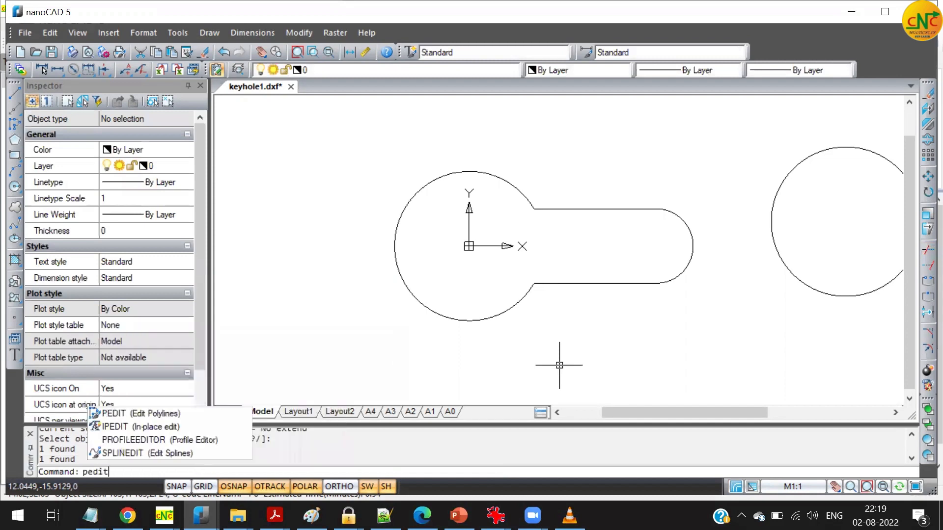
{"action": "key", "text": "Return"}
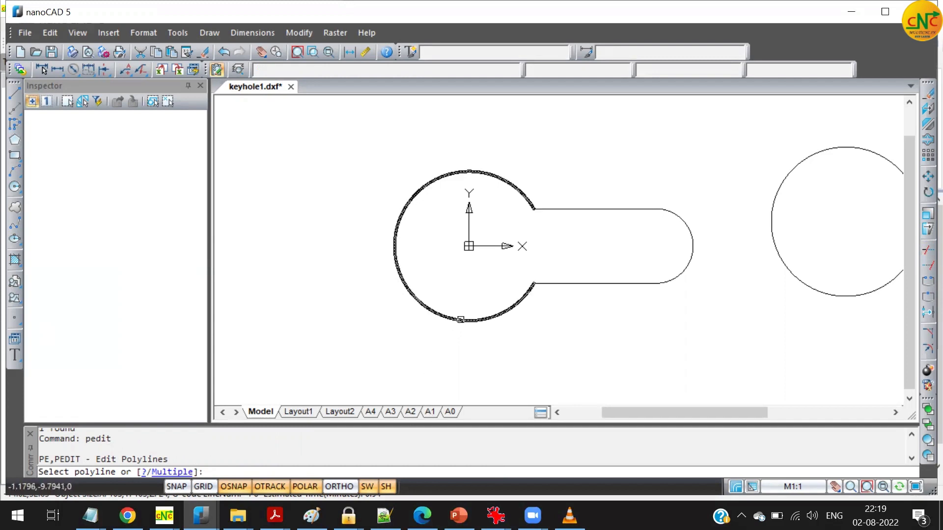
{"action": "left_click", "coordinate": [461, 320]}
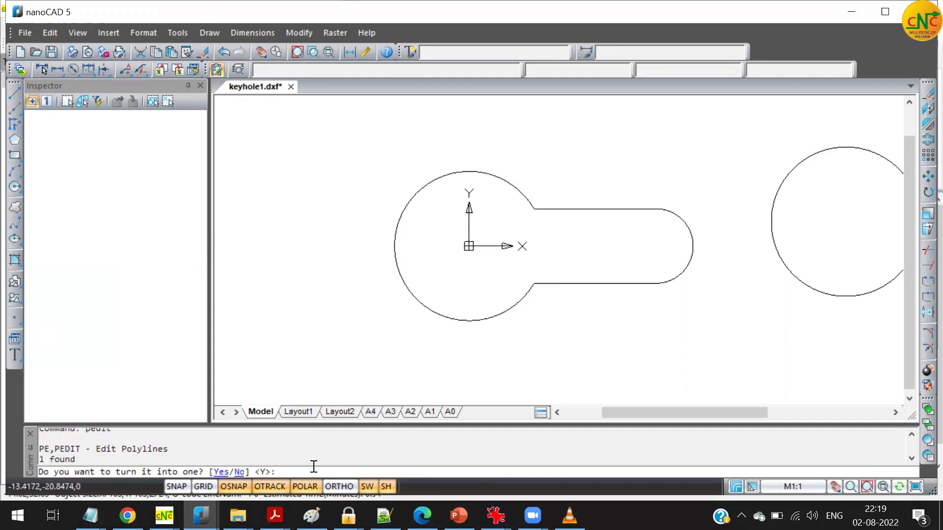
{"action": "type", "text": "y"}
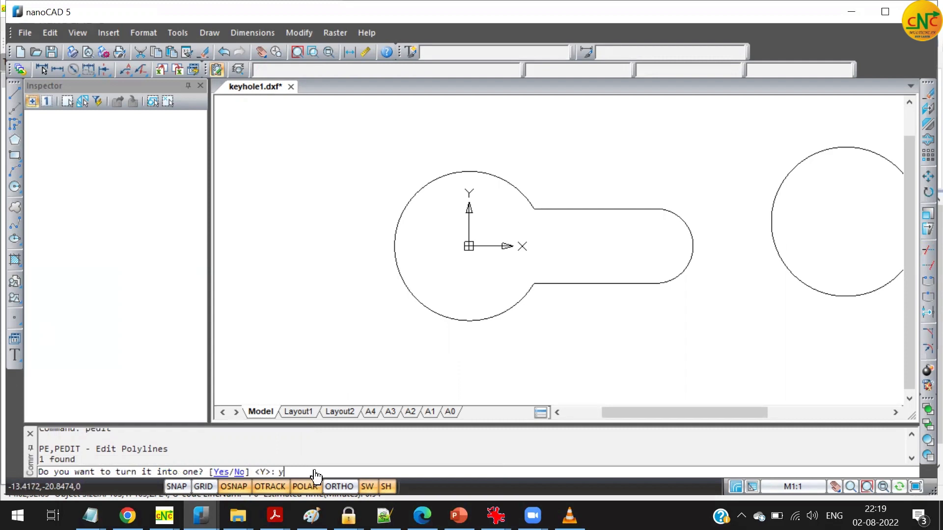
{"action": "key", "text": "Return"}
Step: Join all the arcs and lines of the keyhole around the origin into one polyline and select it to check the result
{"action": "type", "text": "j"}
{"action": "key", "text": "Return"}
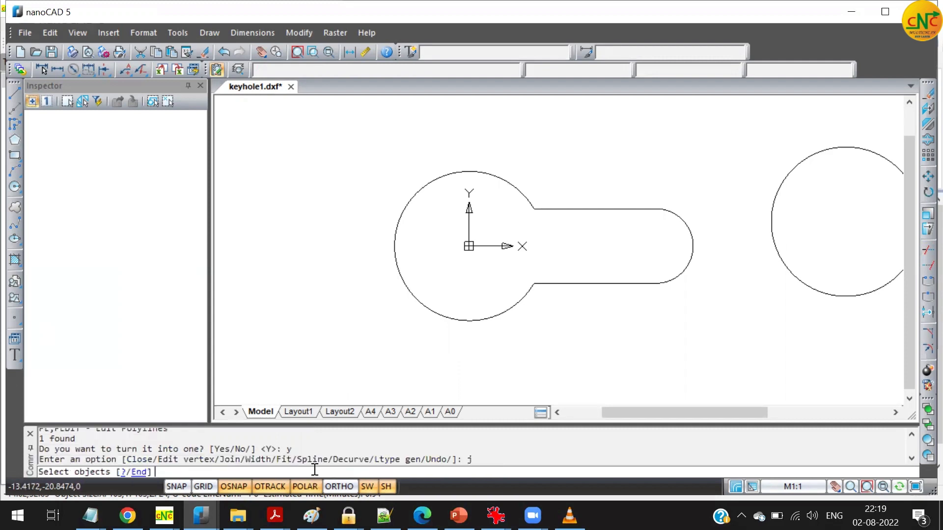
{"action": "left_click", "coordinate": [383, 146]}
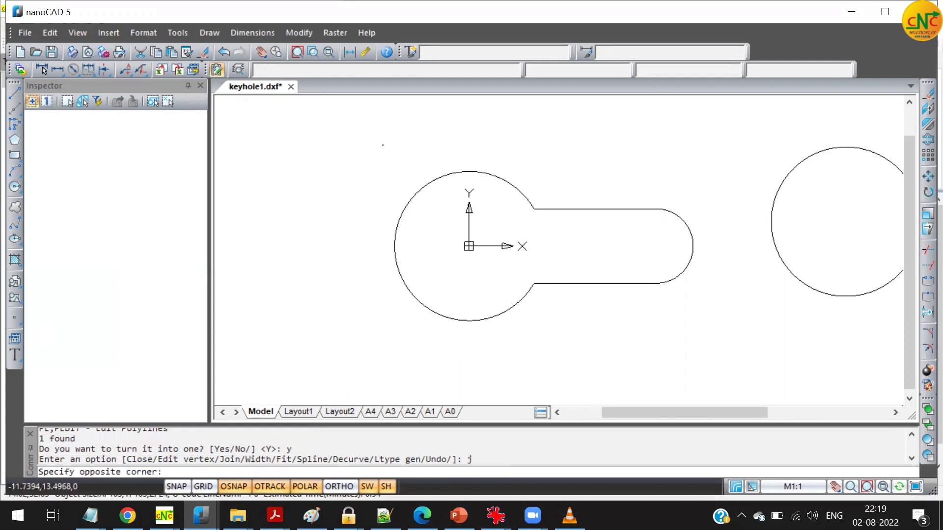
{"action": "left_click", "coordinate": [705, 357]}
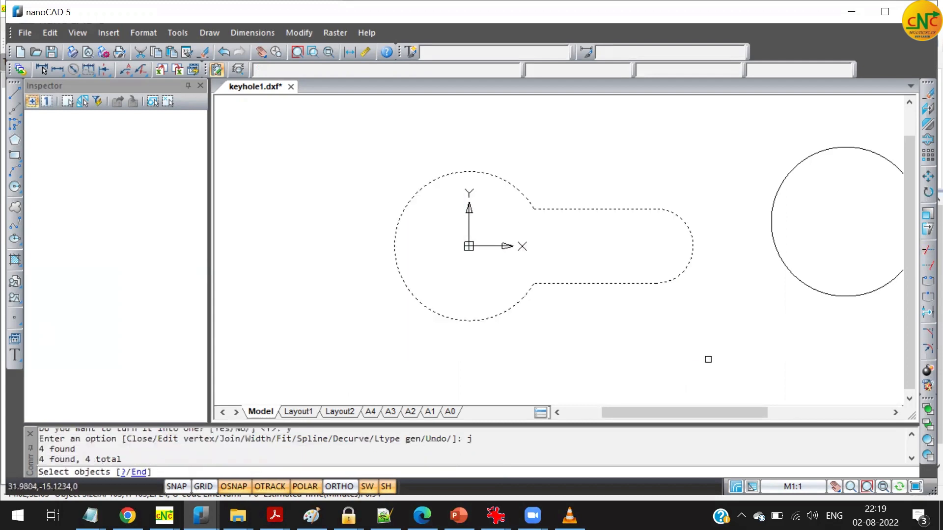
{"action": "key", "text": "Return"}
{"action": "key", "text": "Return"}
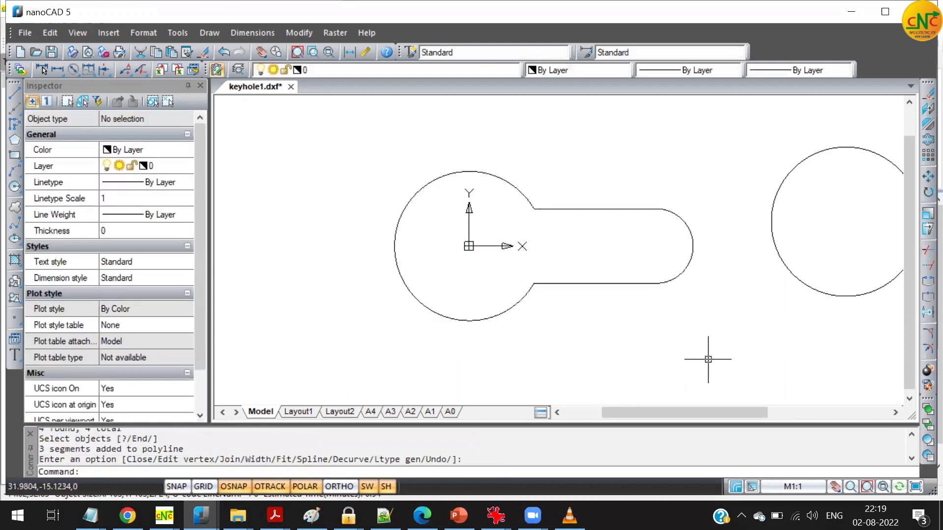
{"action": "left_click", "coordinate": [468, 318]}
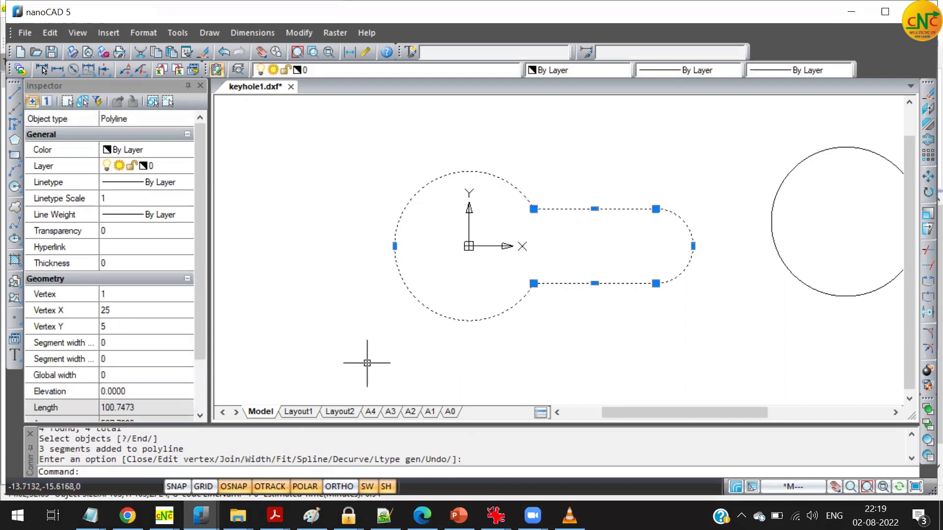
{"action": "key", "text": "Escape"}
{"action": "scroll", "coordinate": [356, 305], "scroll_direction": "down", "scroll_amount": 2}
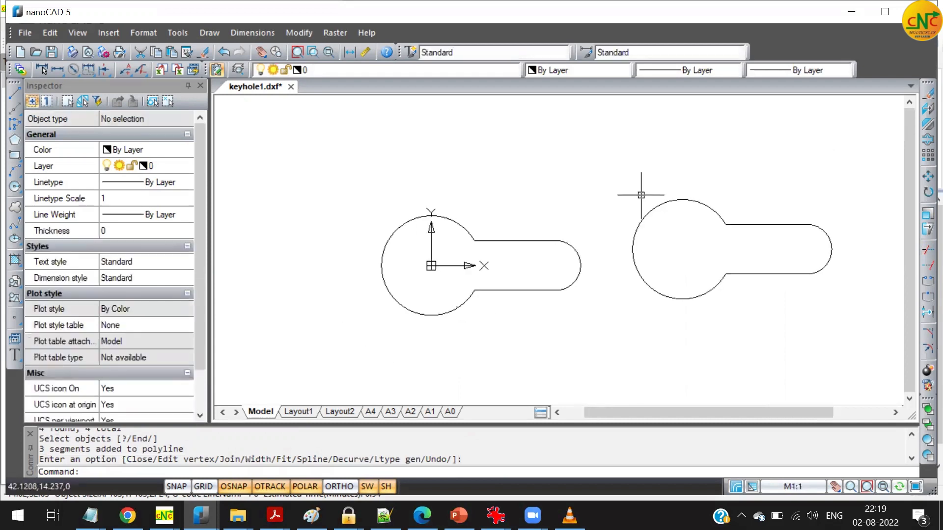
Step: Switch to MultiCNC's Shape Library and generate keyhole G-code with width 10, centre distance 20, larger diameter 20 and the existing generation parameters
{"action": "mouse_move", "coordinate": [164, 515]}
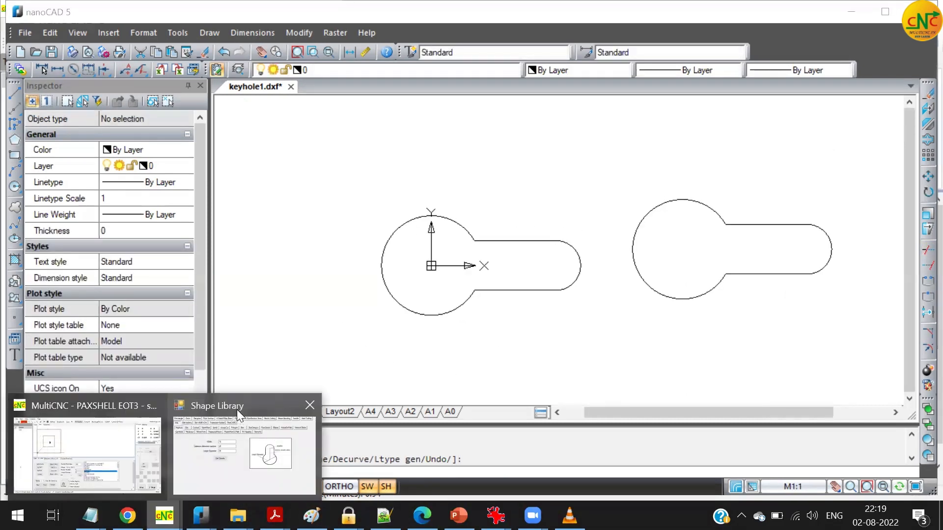
{"action": "left_click", "coordinate": [237, 409]}
{"action": "left_click", "coordinate": [573, 126]}
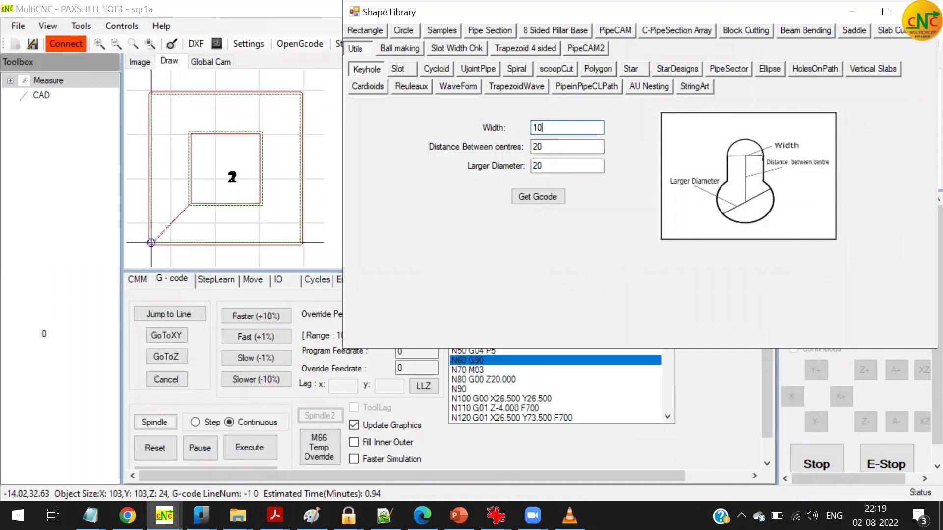
{"action": "left_click", "coordinate": [564, 145]}
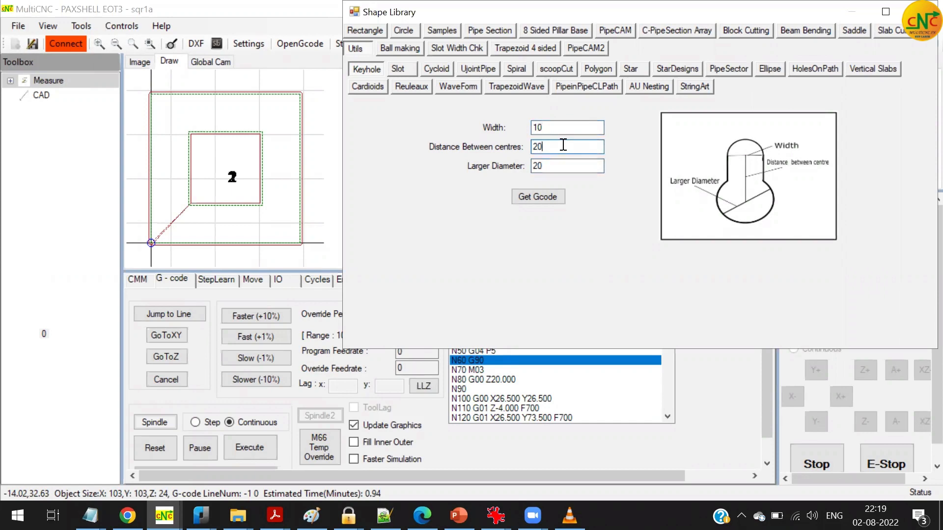
{"action": "left_click", "coordinate": [531, 200]}
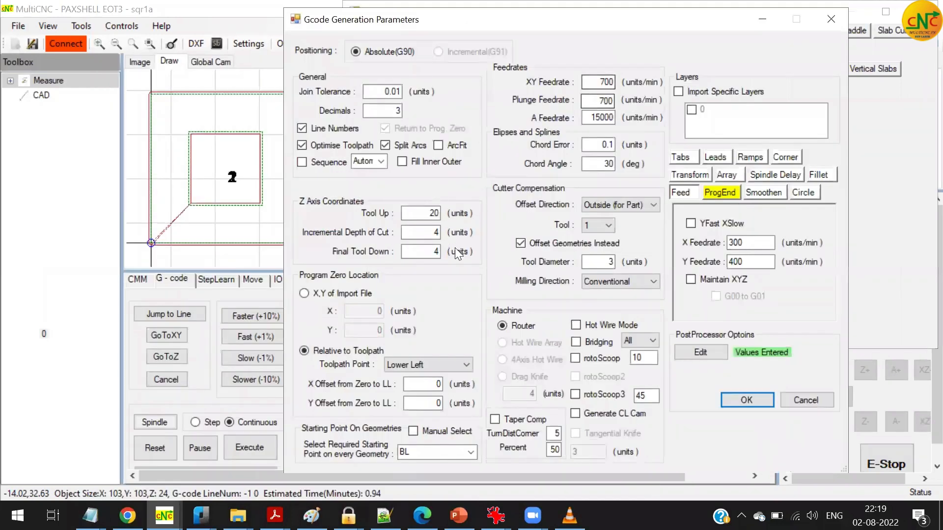
{"action": "left_click", "coordinate": [759, 403]}
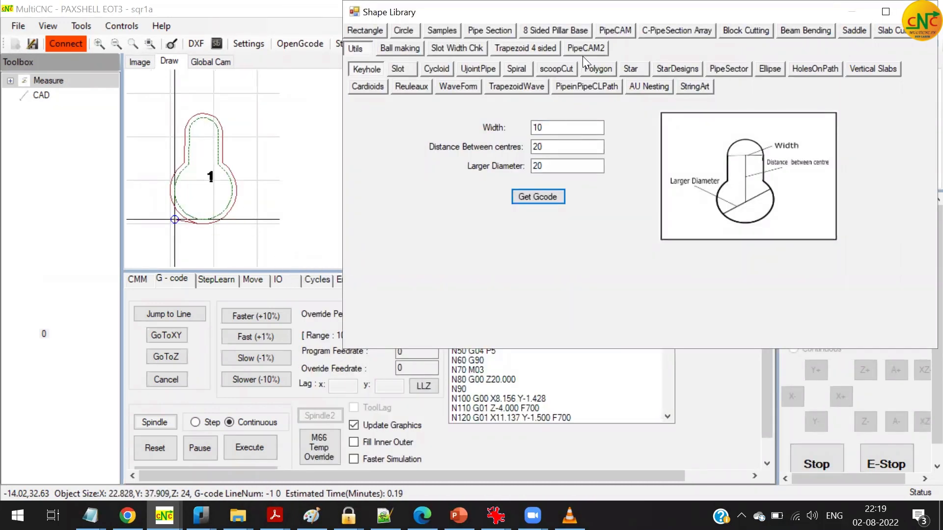
Step: Regenerate the keyhole G-code with the DXF rotated by -90 degrees in the transform settings
{"action": "left_click_drag", "start_coordinate": [790, 23], "coordinate": [752, 76]}
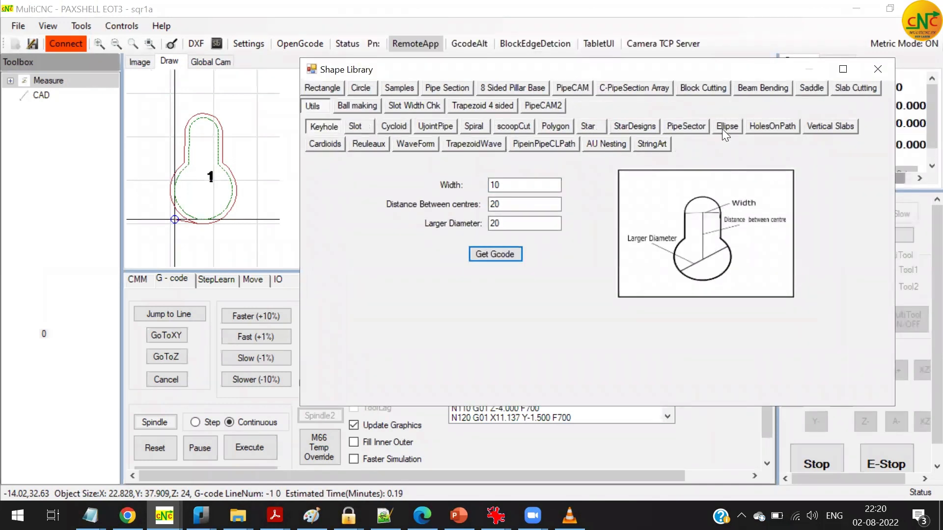
{"action": "left_click", "coordinate": [492, 250]}
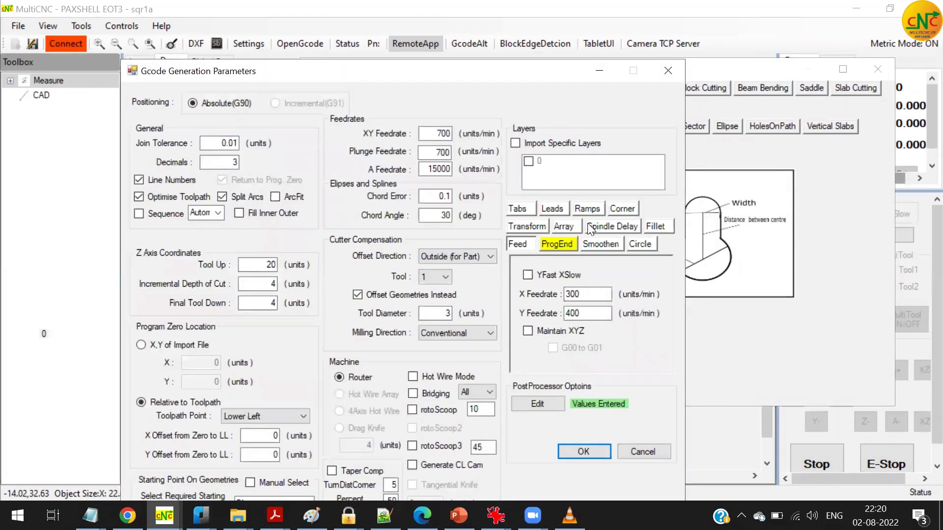
{"action": "left_click", "coordinate": [525, 227]}
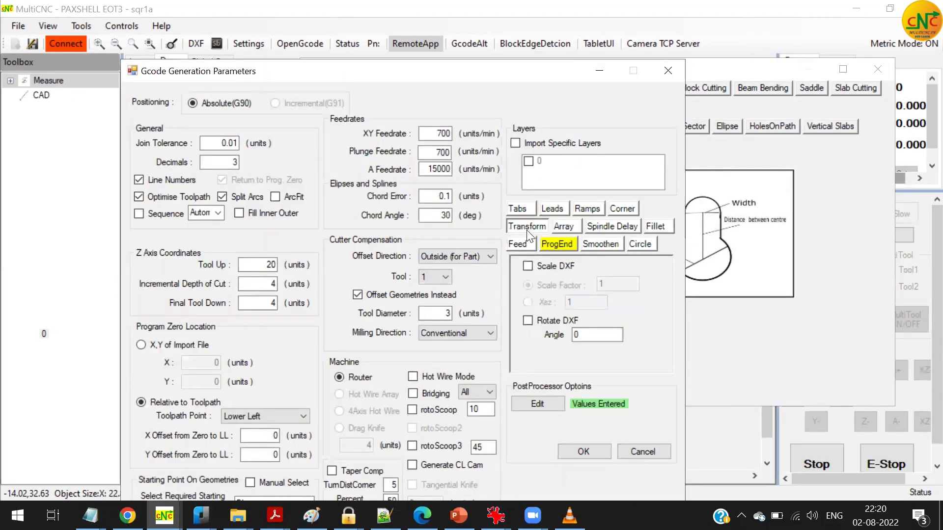
{"action": "left_click", "coordinate": [527, 320]}
{"action": "type", "text": "-90"}
{"action": "left_click", "coordinate": [587, 453]}
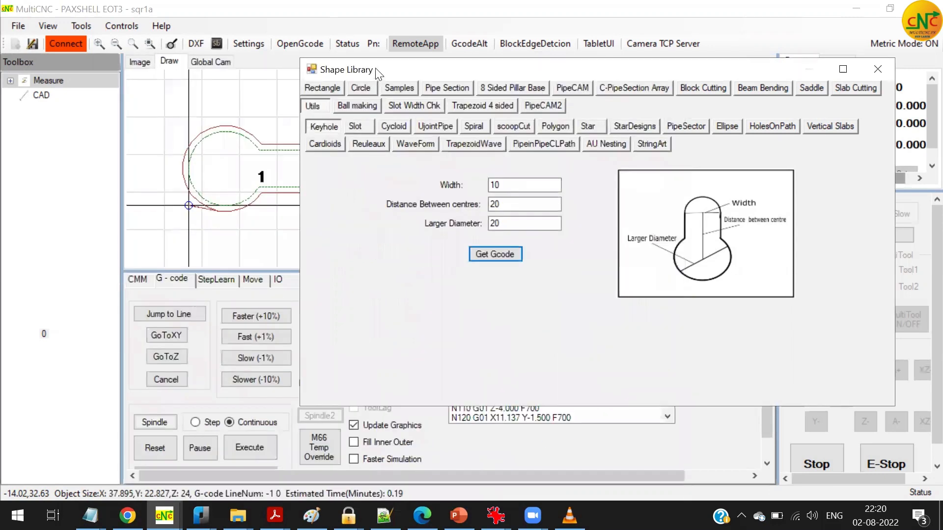
Step: Examine the Slot, Cycloid, WaveForm, Reuleaux and Cardioids shape options, and close the Shape Library without saving the G-code
{"action": "left_click_drag", "start_coordinate": [377, 69], "coordinate": [322, 65]}
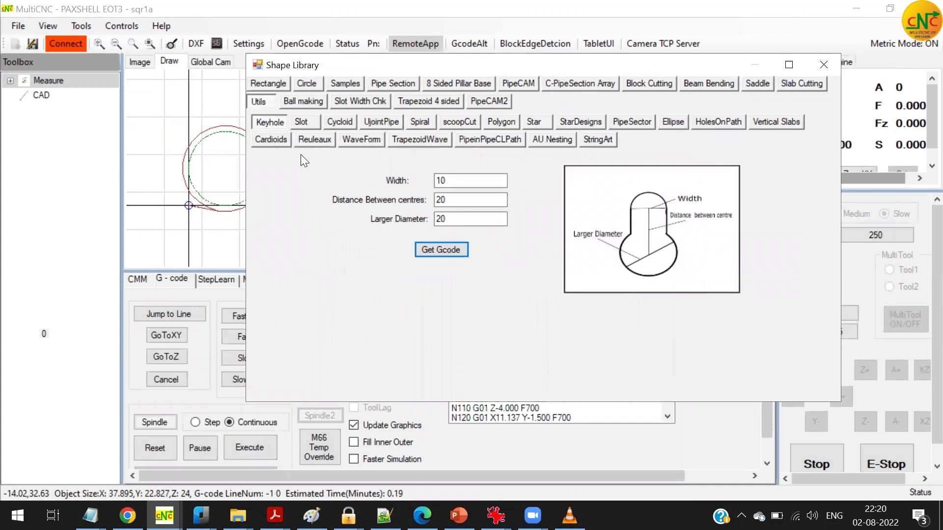
{"action": "left_click", "coordinate": [298, 123]}
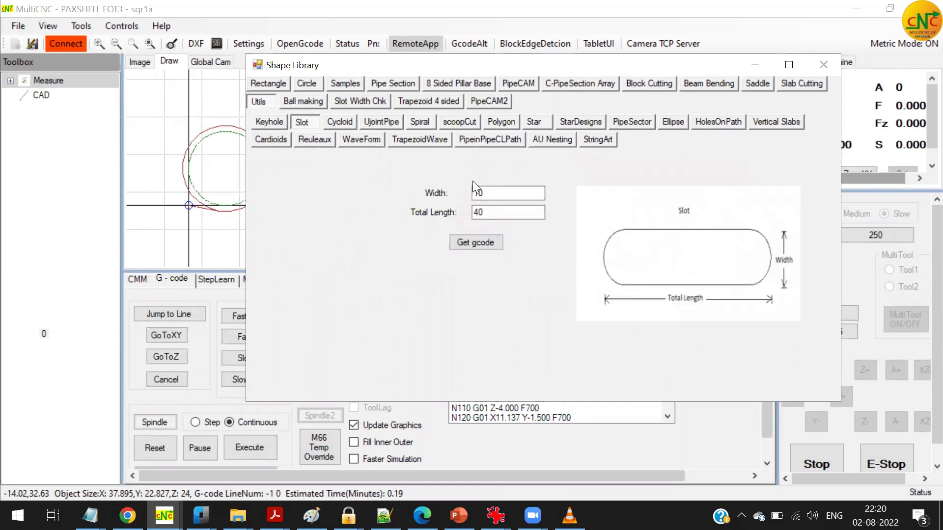
{"action": "left_click", "coordinate": [338, 122]}
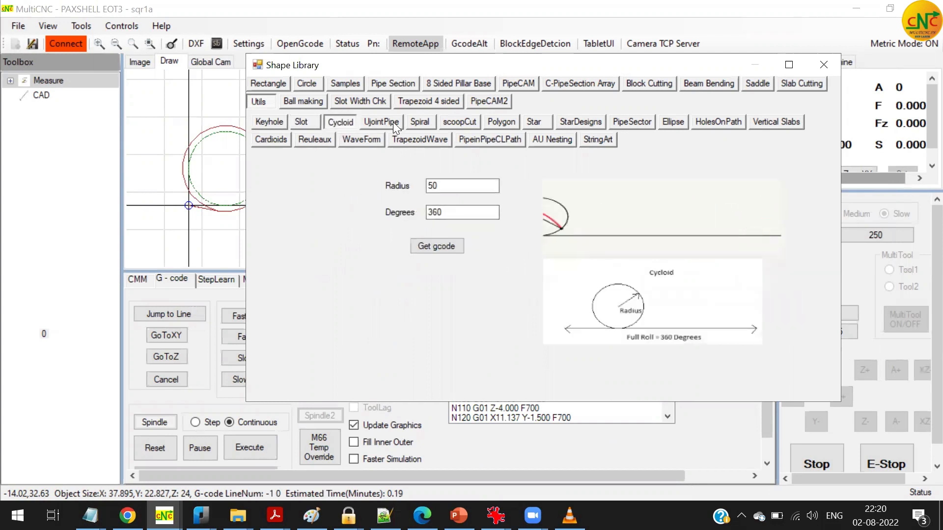
{"action": "left_click", "coordinate": [363, 137]}
{"action": "left_click", "coordinate": [314, 141]}
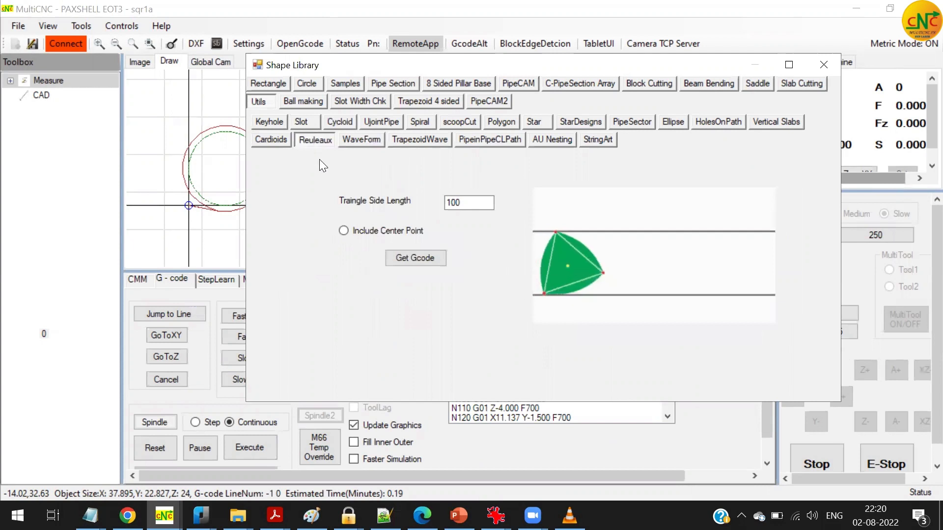
{"action": "left_click", "coordinate": [268, 145]}
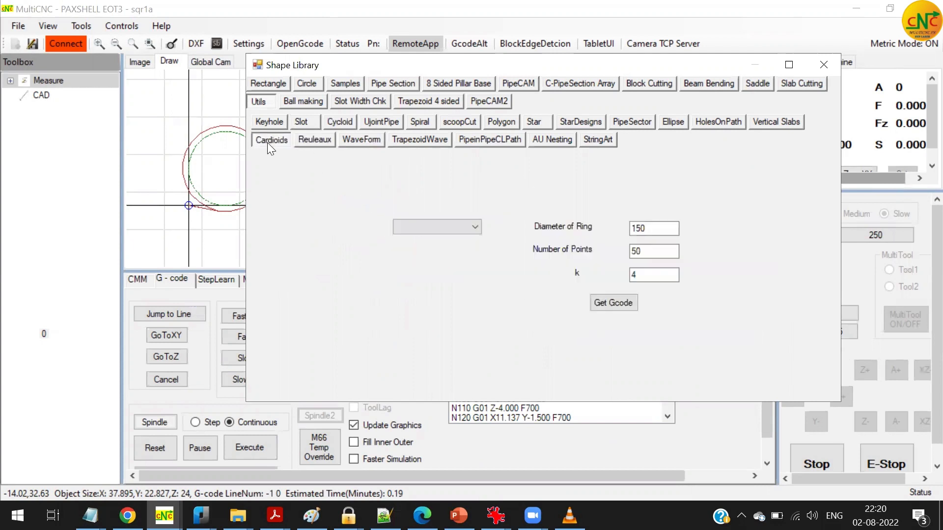
{"action": "left_click", "coordinate": [824, 64]}
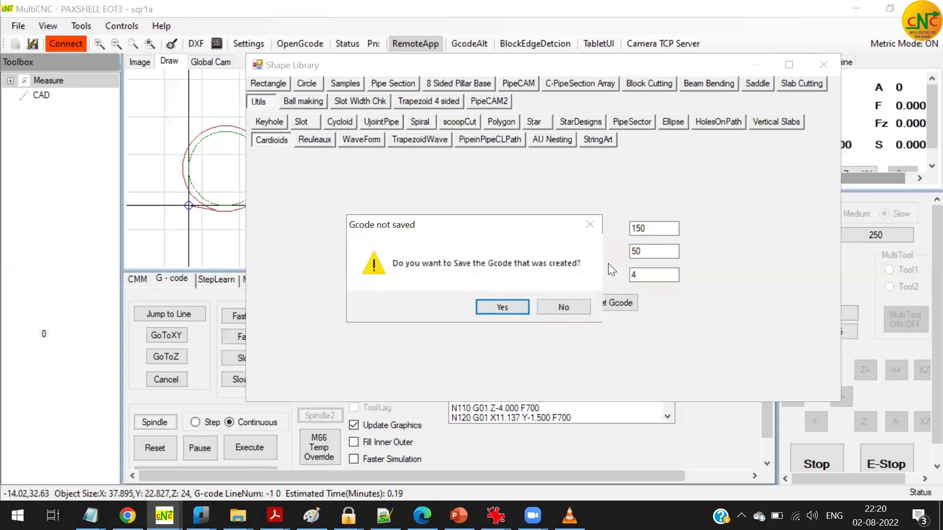
{"action": "left_click", "coordinate": [565, 308]}
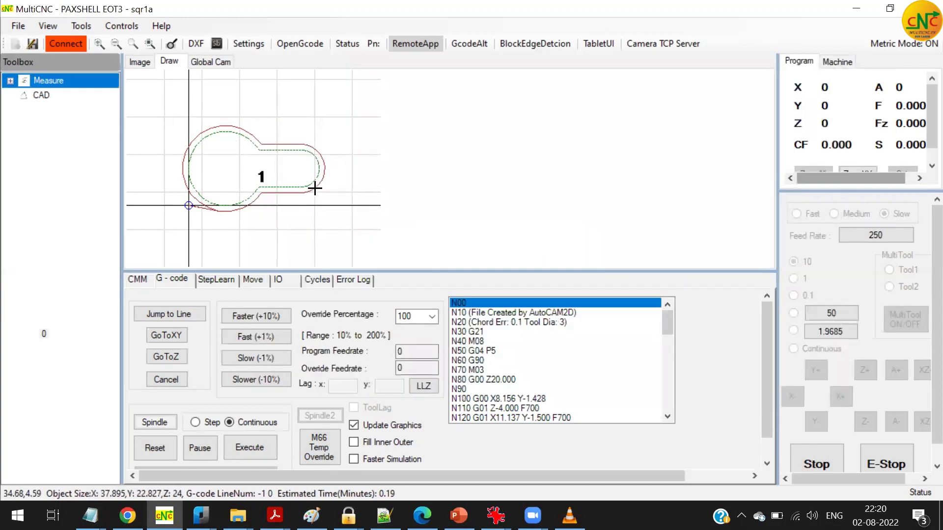
Step: Reopen the Shape Library from the CAD tool and close it again without saving the G-code
{"action": "double_click", "coordinate": [40, 97]}
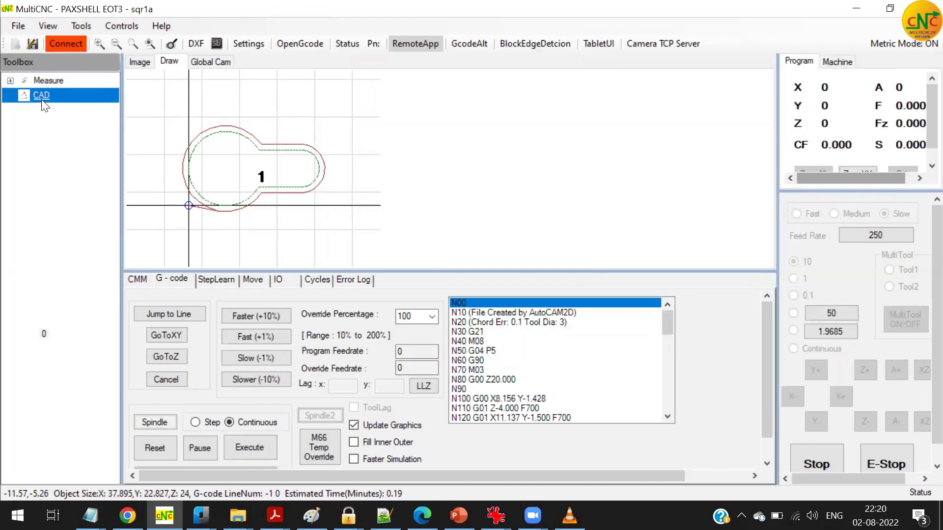
{"action": "left_click", "coordinate": [695, 244]}
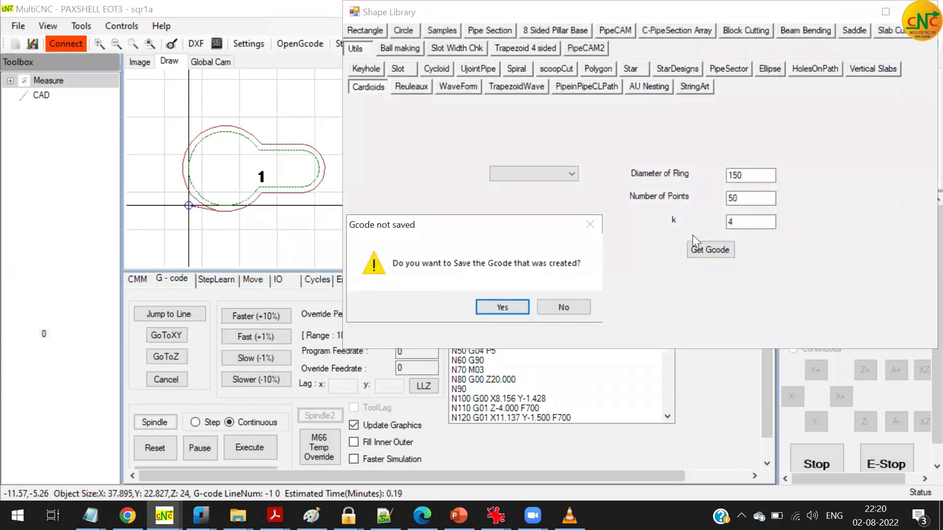
{"action": "left_click", "coordinate": [565, 306]}
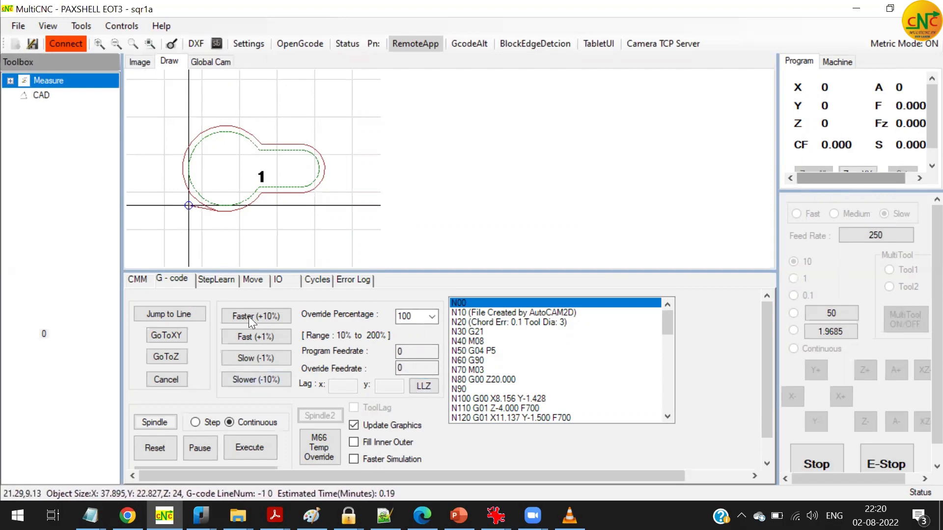
Step: Switch to the motorplate1.dxf drawing in nanoCAD and examine the plate outline, its corner holes and the central circle
{"action": "left_click", "coordinate": [201, 515]}
{"action": "left_click", "coordinate": [377, 408]}
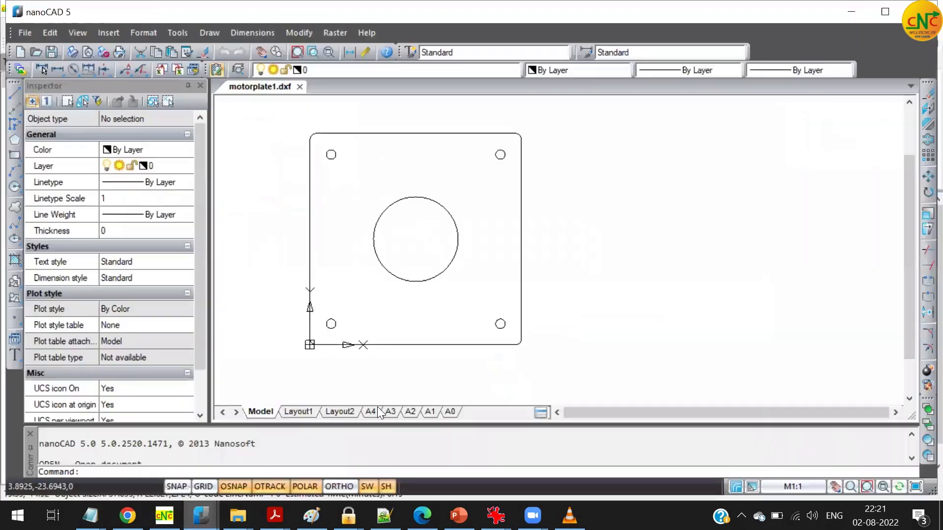
{"action": "scroll", "coordinate": [269, 143], "scroll_direction": "up", "scroll_amount": 1}
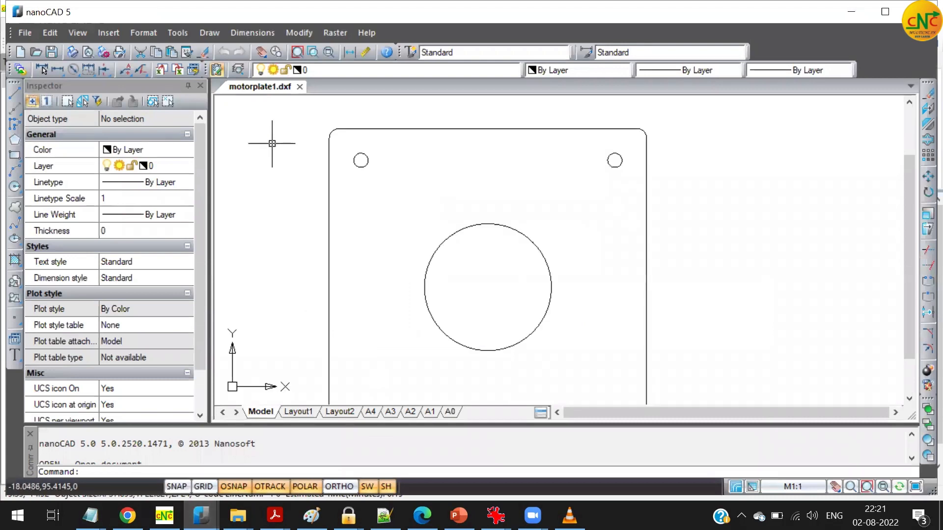
{"action": "scroll", "coordinate": [272, 144], "scroll_direction": "down", "scroll_amount": 1}
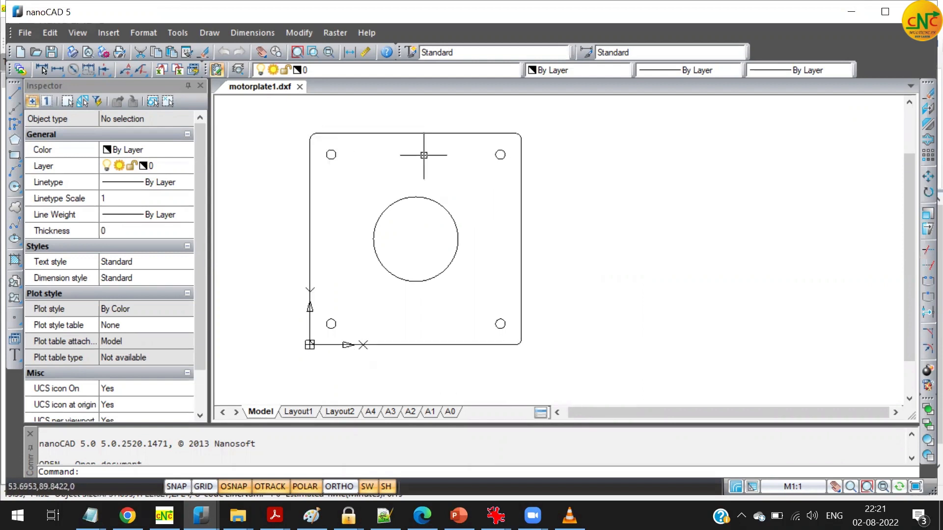
{"action": "left_click", "coordinate": [430, 279]}
{"action": "key", "text": "Escape"}
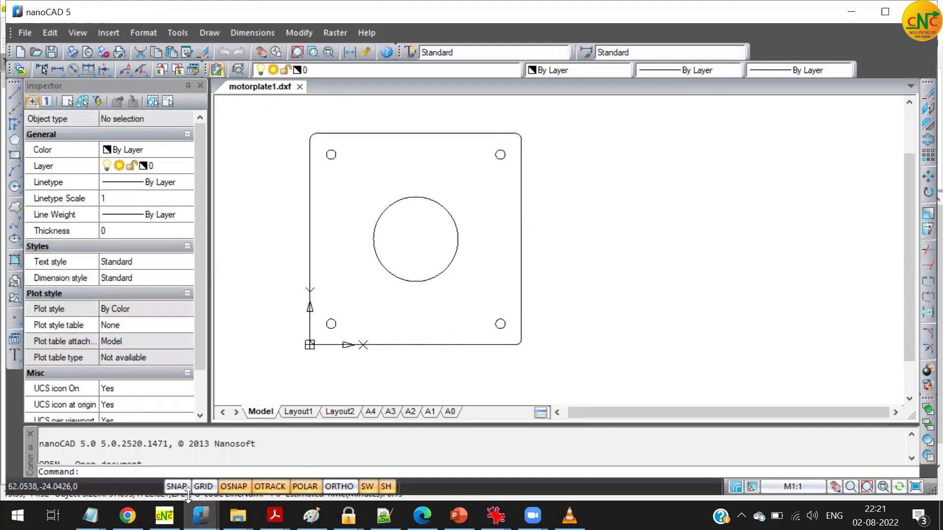
Step: Switch to MultiCNC, import the motorPlate1 DXF and save its G-code file as motorPlate1b
{"action": "left_click", "coordinate": [164, 516]}
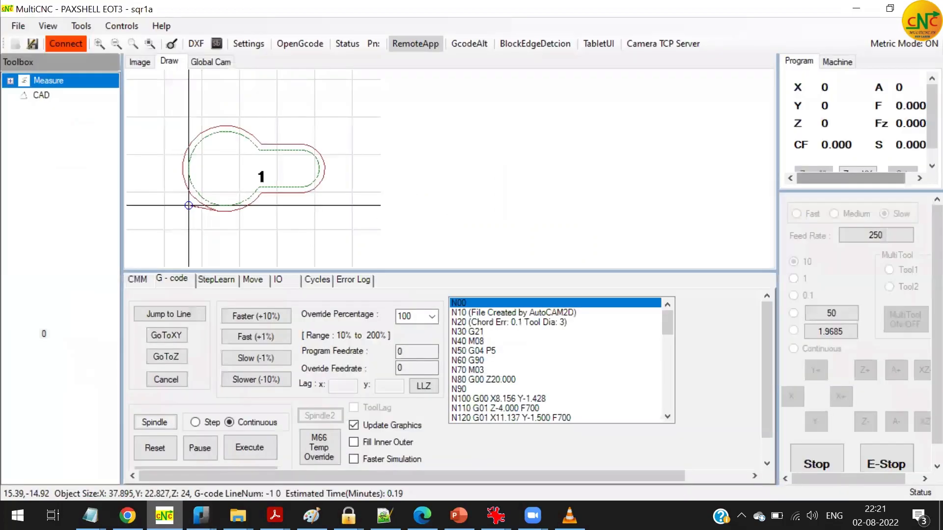
{"action": "left_click", "coordinate": [201, 44]}
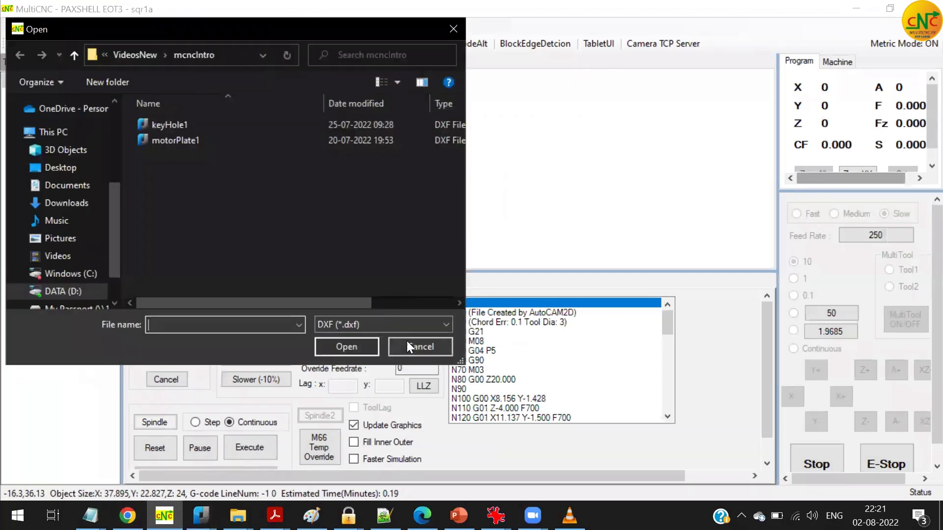
{"action": "left_click", "coordinate": [412, 347]}
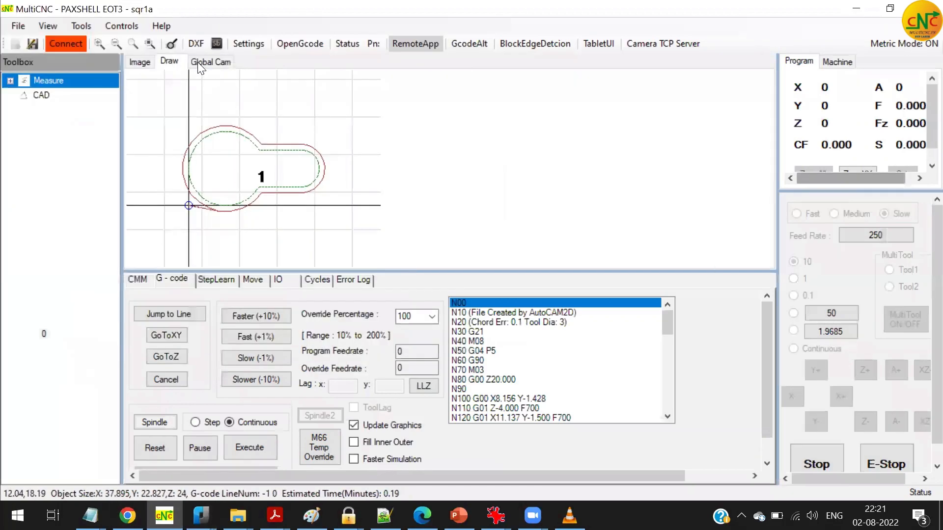
{"action": "left_click", "coordinate": [18, 26]}
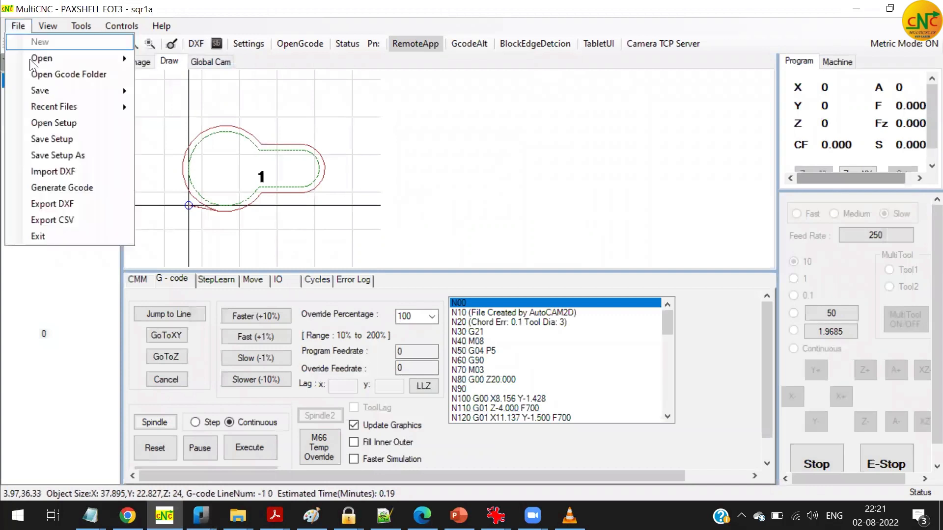
{"action": "left_click", "coordinate": [59, 174]}
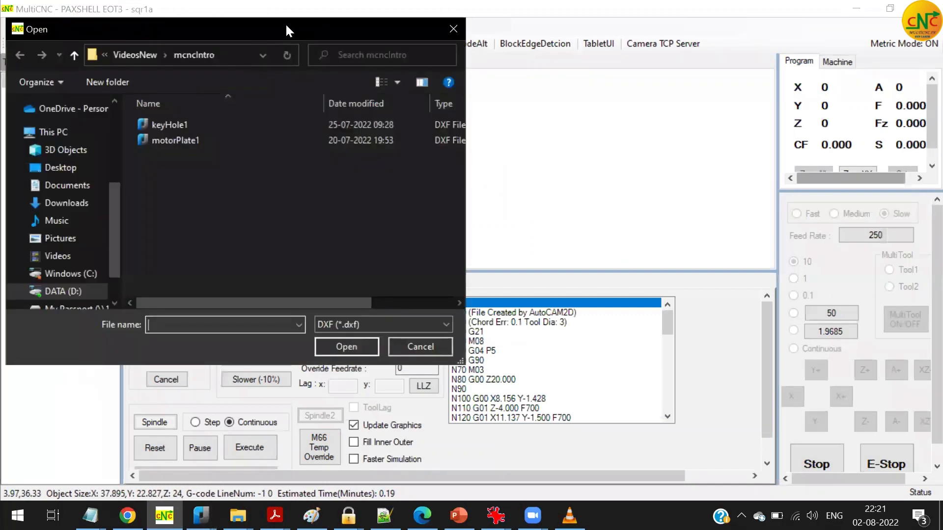
{"action": "left_click_drag", "start_coordinate": [274, 31], "coordinate": [481, 70]}
{"action": "left_click", "coordinate": [398, 179]}
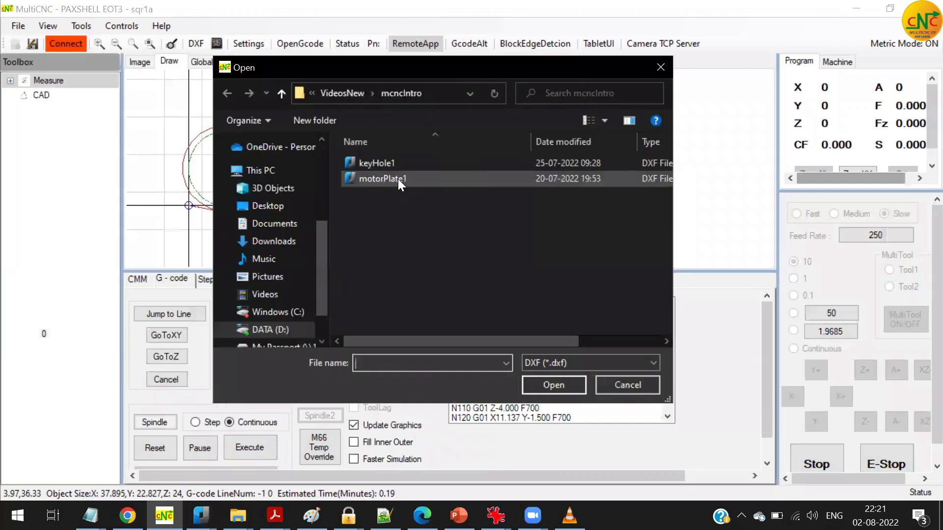
{"action": "double_click", "coordinate": [398, 179]}
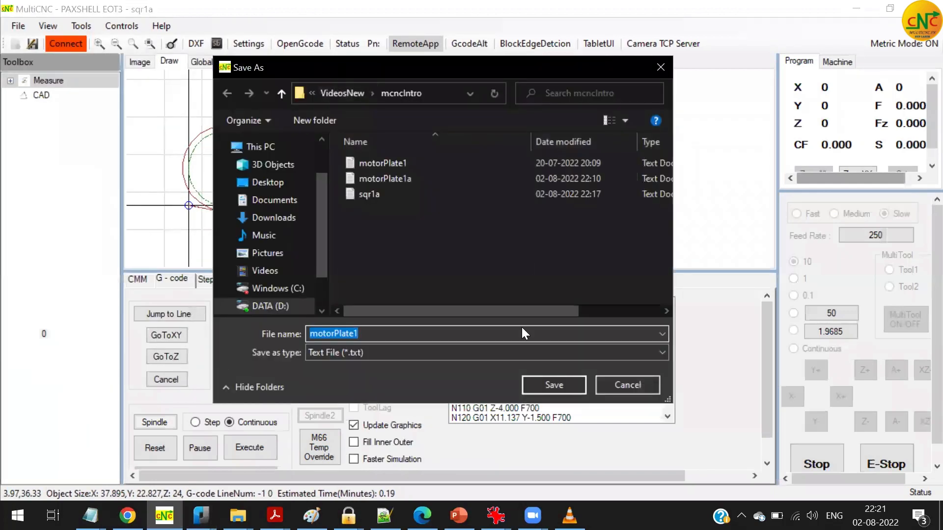
{"action": "left_click", "coordinate": [527, 347]}
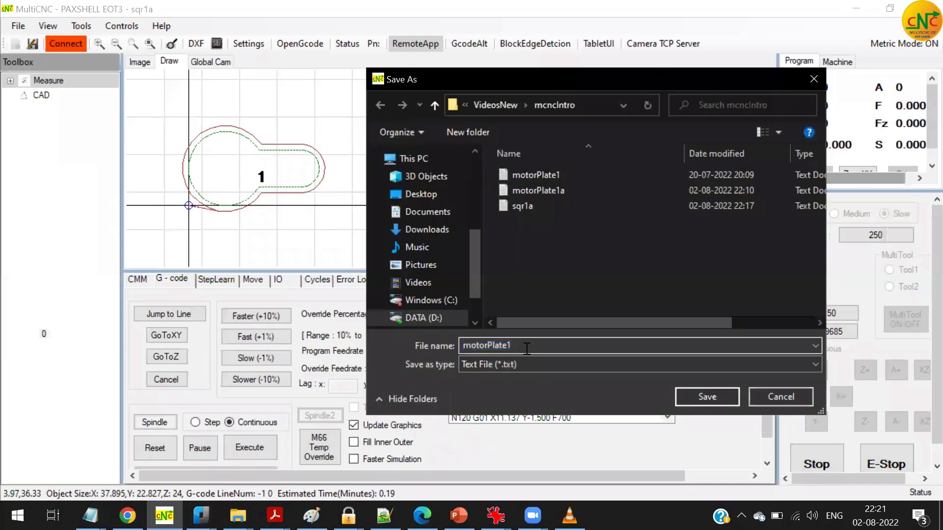
{"action": "type", "text": "b"}
{"action": "left_click", "coordinate": [725, 403]}
Step: Set the Tool Up height to 10 units in the G-code generation parameters
{"action": "left_click", "coordinate": [244, 42]}
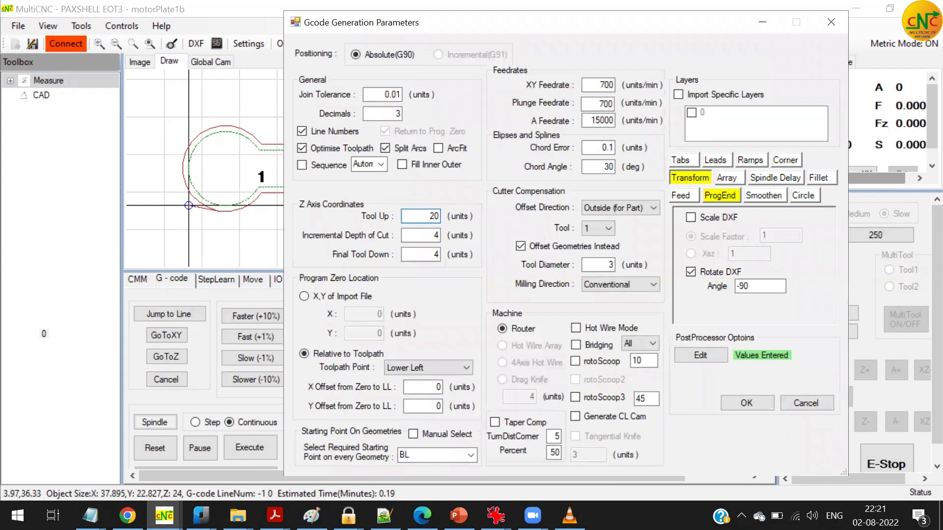
{"action": "left_click_drag", "start_coordinate": [439, 216], "coordinate": [414, 222]}
{"action": "type", "text": "10"}
Step: Set both the incremental depth of cut and the final tool down to 3 units
{"action": "left_click", "coordinate": [423, 236]}
{"action": "double_click", "coordinate": [442, 234]}
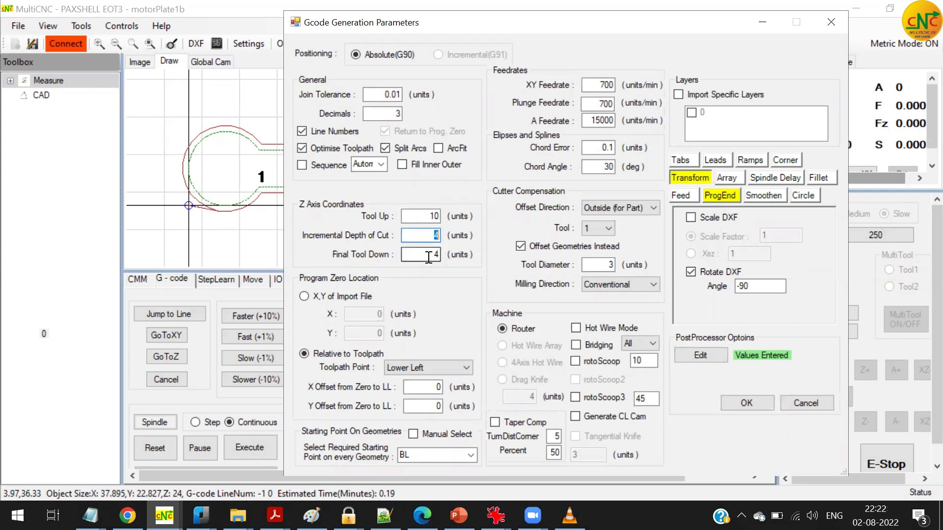
{"action": "type", "text": "3"}
{"action": "key", "text": "Tab"}
{"action": "type", "text": "3"}
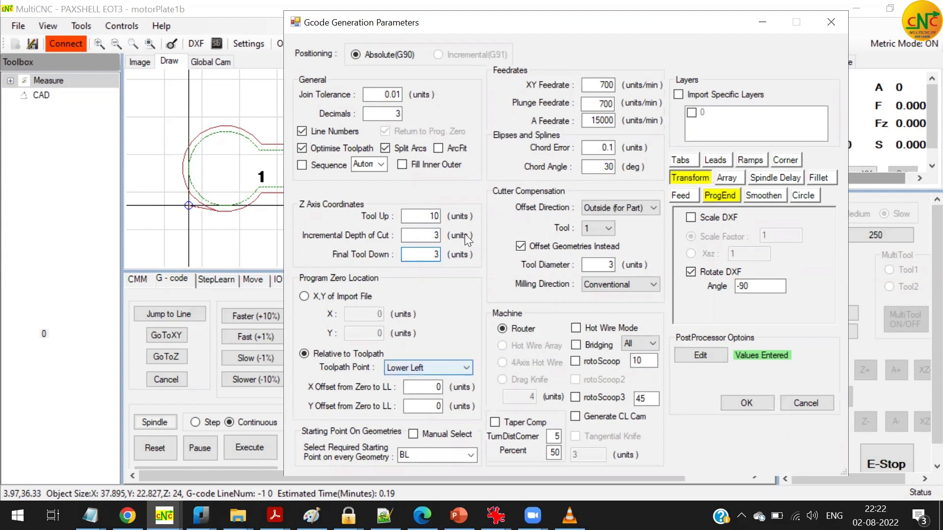
{"action": "type", "text": "3"}
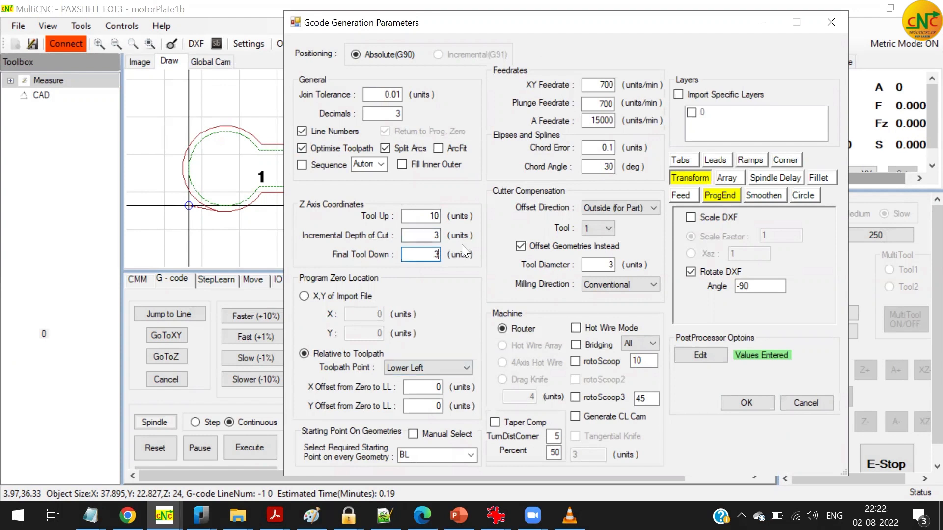
Step: Set both the incremental depth of cut and the final tool down to 4 units
{"action": "double_click", "coordinate": [439, 236]}
{"action": "type", "text": "4"}
{"action": "double_click", "coordinate": [438, 256]}
{"action": "type", "text": "4"}
{"action": "double_click", "coordinate": [436, 254]}
{"action": "double_click", "coordinate": [435, 255]}
{"action": "type", "text": "4"}
Step: Set the required starting point on every geometry to Use Optimized
{"action": "left_click", "coordinate": [468, 458]}
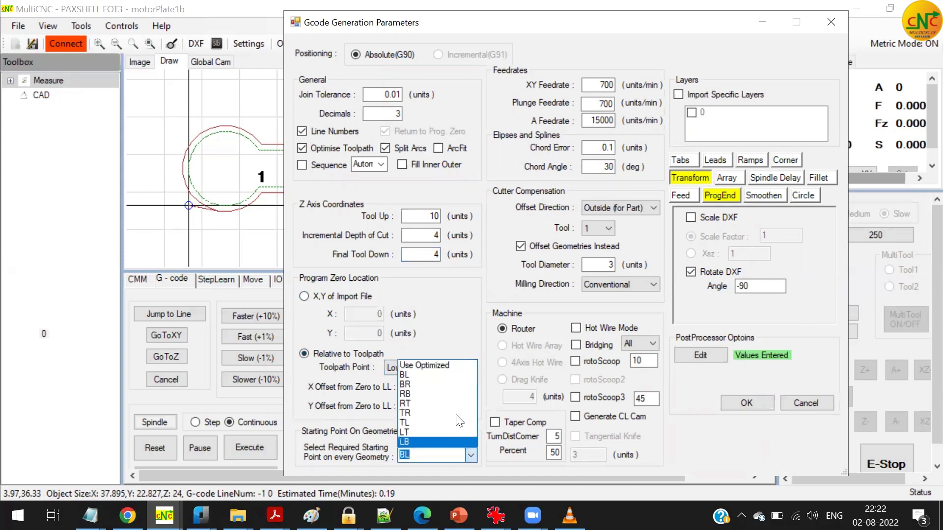
{"action": "left_click", "coordinate": [457, 366]}
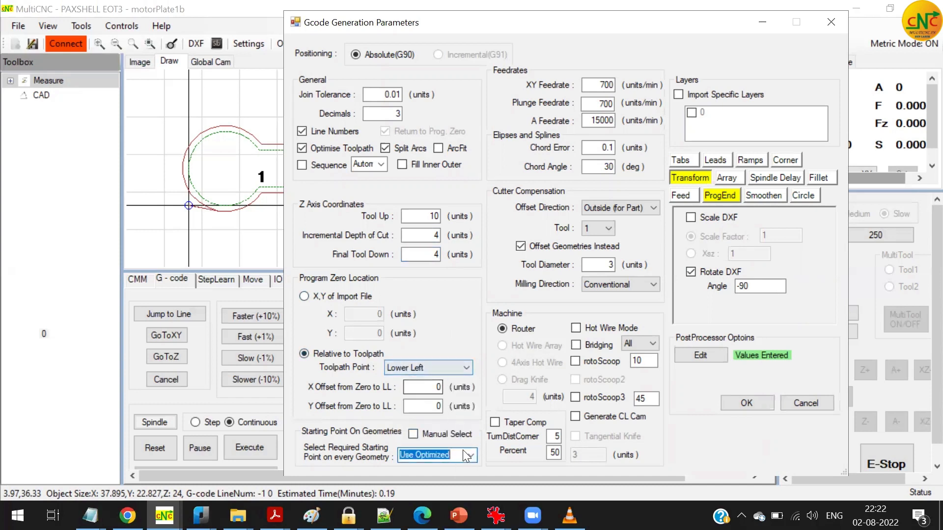
{"action": "left_click", "coordinate": [439, 455]}
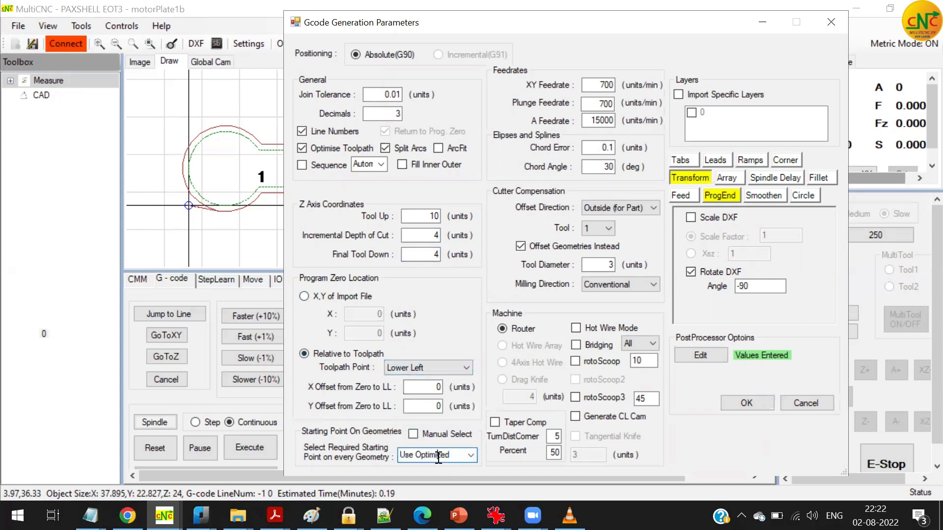
Step: Switch the cutter offset direction to None and back to Outside (for Part), then toggle Offset Geometries Instead off and on
{"action": "left_click", "coordinate": [637, 213]}
{"action": "left_click", "coordinate": [620, 222]}
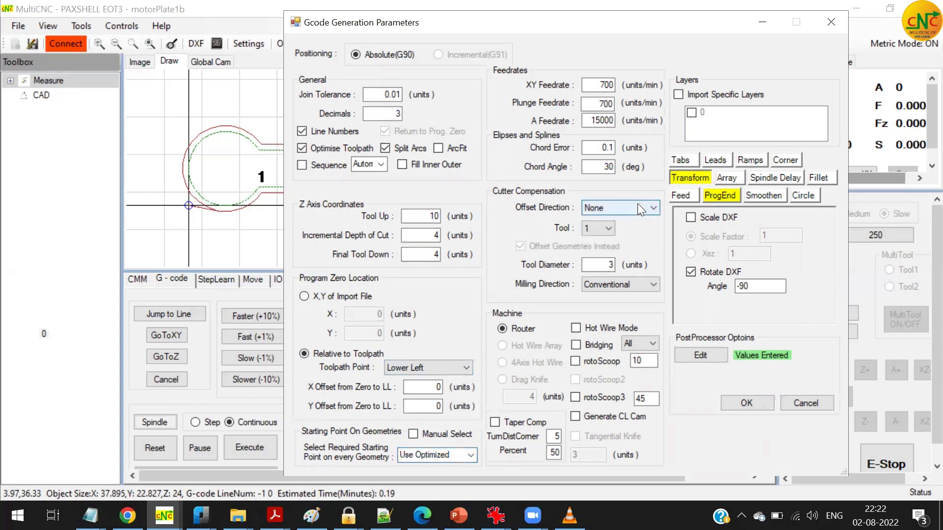
{"action": "left_click", "coordinate": [637, 206]}
{"action": "left_click", "coordinate": [621, 231]}
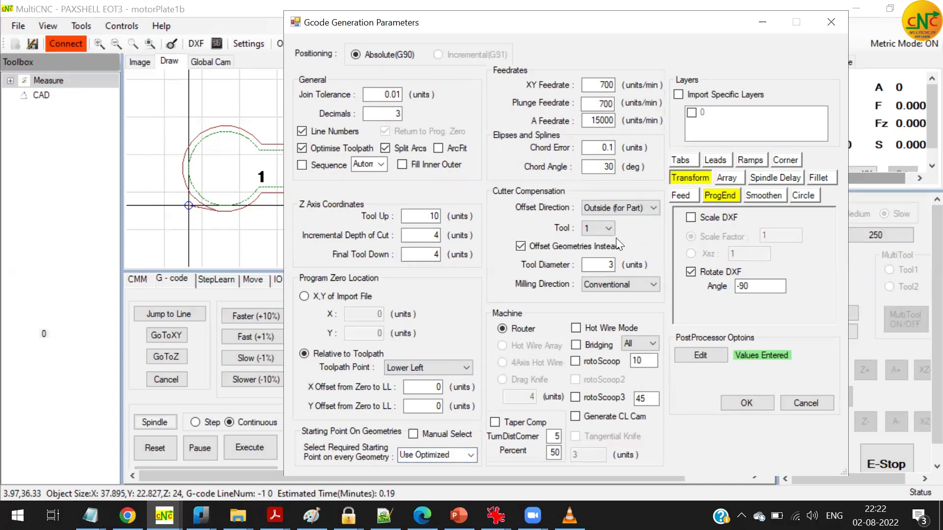
{"action": "left_click", "coordinate": [520, 246]}
{"action": "left_click", "coordinate": [523, 247]}
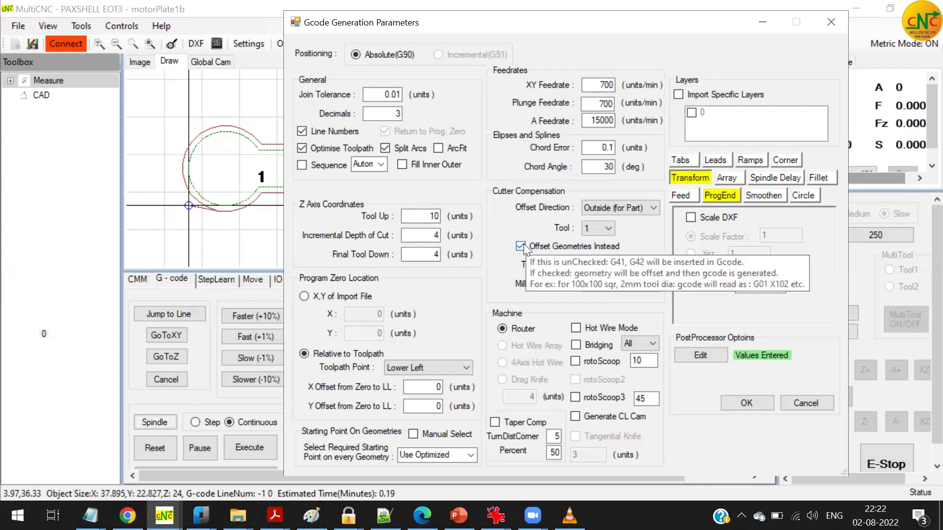
{"action": "double_click", "coordinate": [595, 266]}
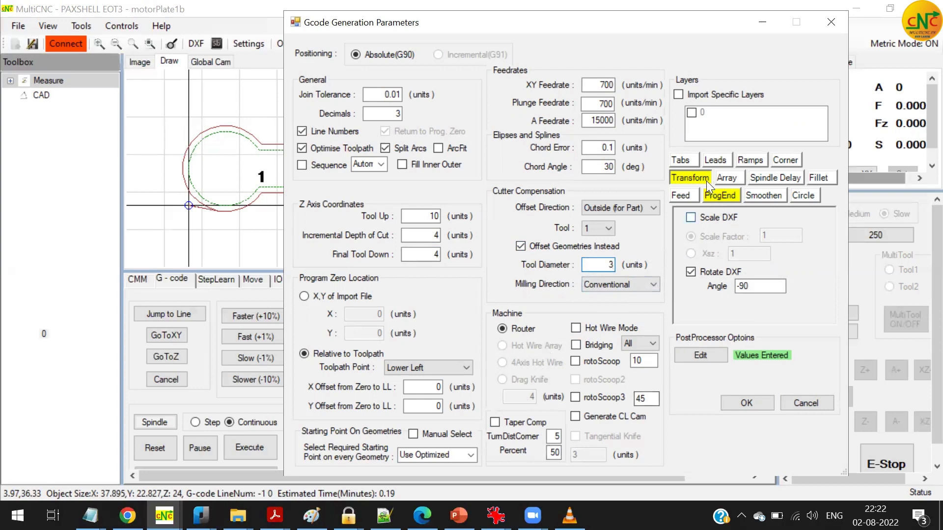
Step: Generate the motor plate G-code with DXF rotation disabled and Ramp n Plunge enabled in Zig Zag mode at a 10-unit distance
{"action": "left_click", "coordinate": [688, 273]}
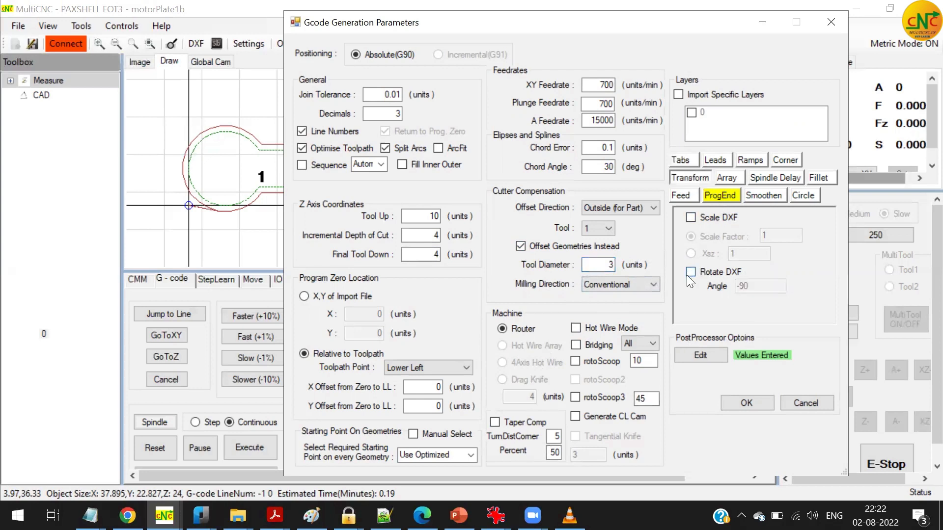
{"action": "left_click", "coordinate": [746, 161]}
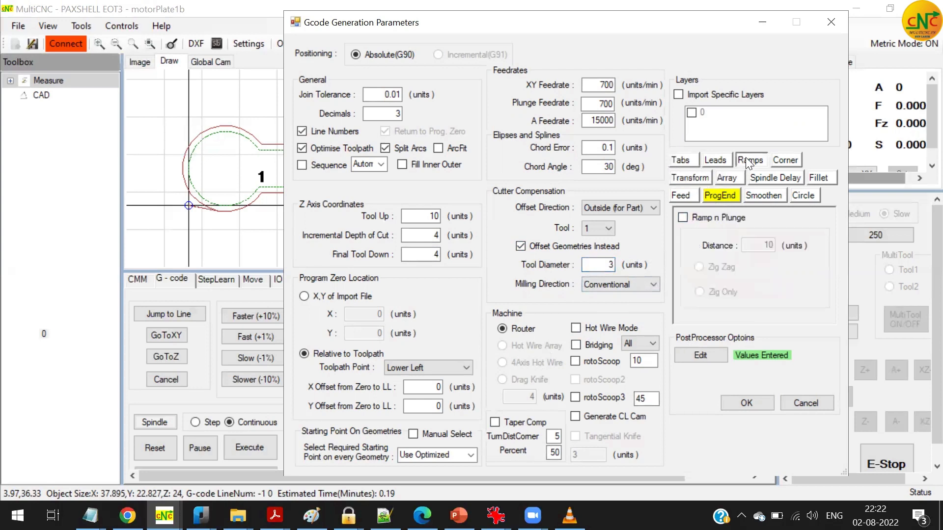
{"action": "left_click", "coordinate": [683, 218]}
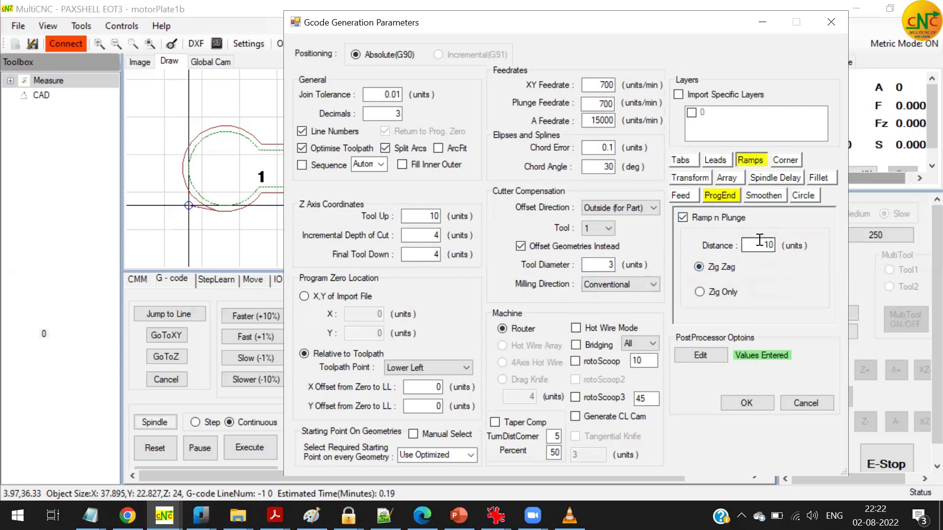
{"action": "left_click", "coordinate": [726, 195]}
{"action": "left_click", "coordinate": [739, 405]}
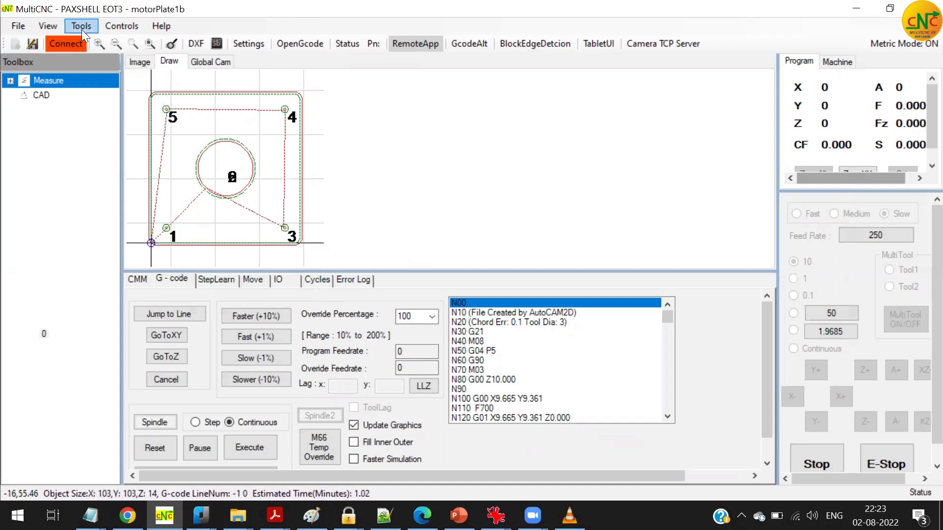
Step: Examine the ramped Z moves of the motor plate program in the Gcode Editor and close the editor
{"action": "double_click", "coordinate": [502, 352]}
{"action": "scroll", "coordinate": [179, 300], "scroll_direction": "down", "scroll_amount": 12}
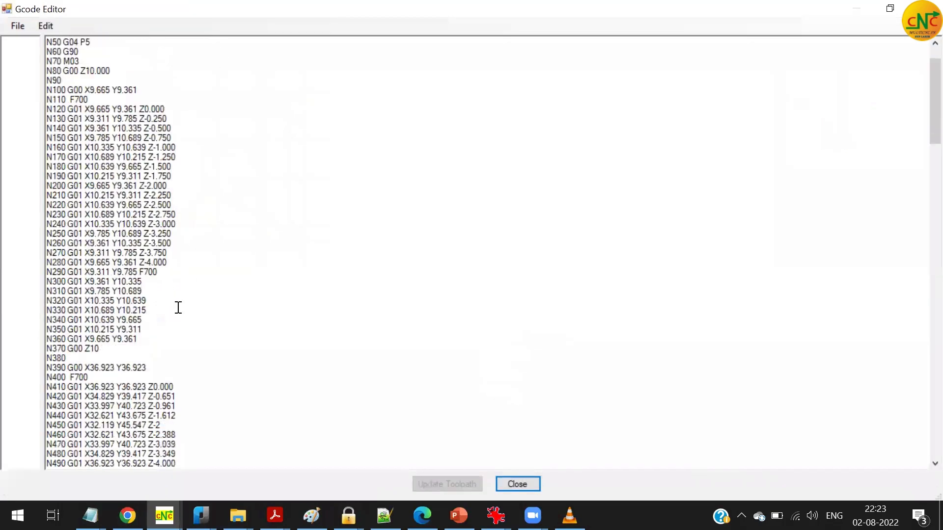
{"action": "scroll", "coordinate": [180, 307], "scroll_direction": "down", "scroll_amount": 20}
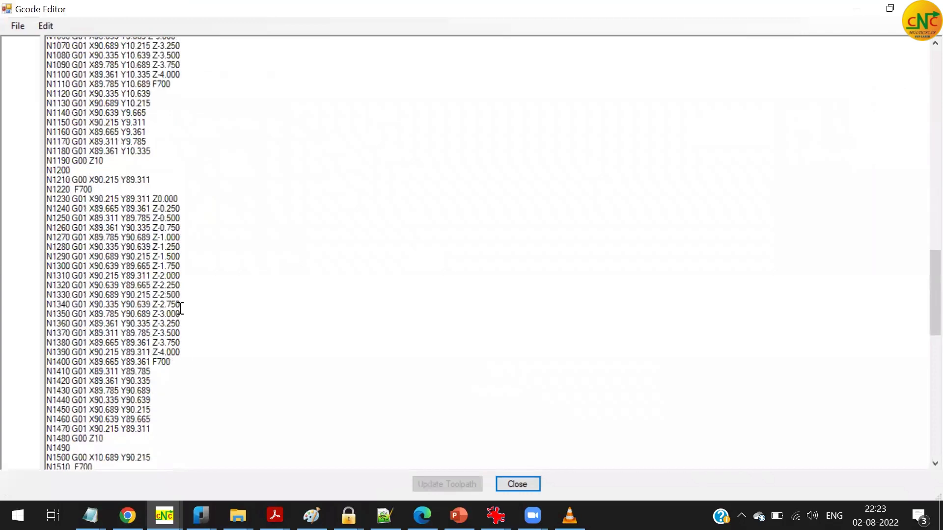
{"action": "left_click", "coordinate": [517, 484]}
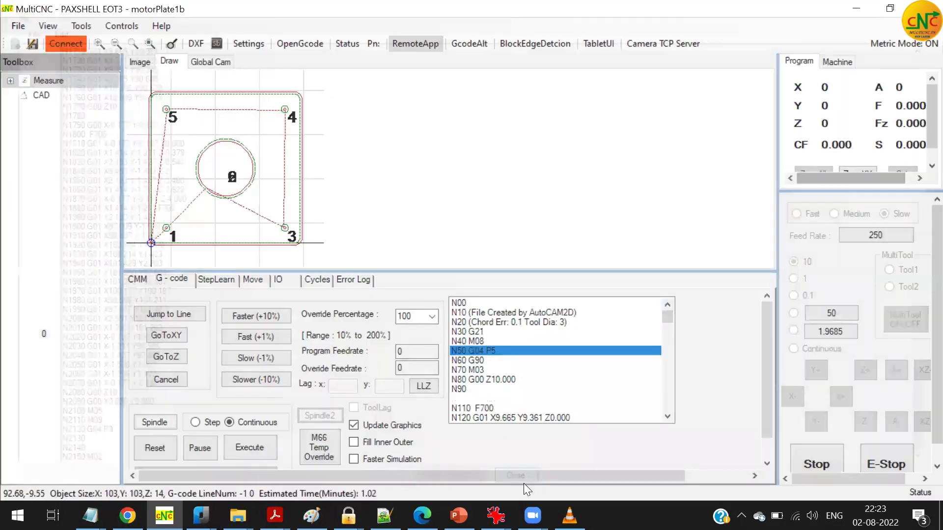
Step: Run DXFcheck on the motor plate, examine its entity, area and Z statistics, and close the report
{"action": "left_click", "coordinate": [86, 26]}
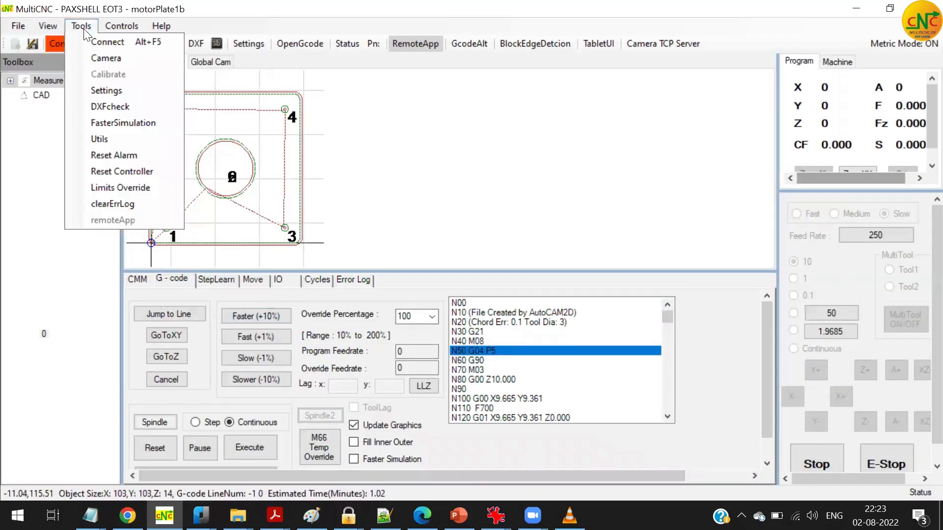
{"action": "left_click", "coordinate": [108, 105]}
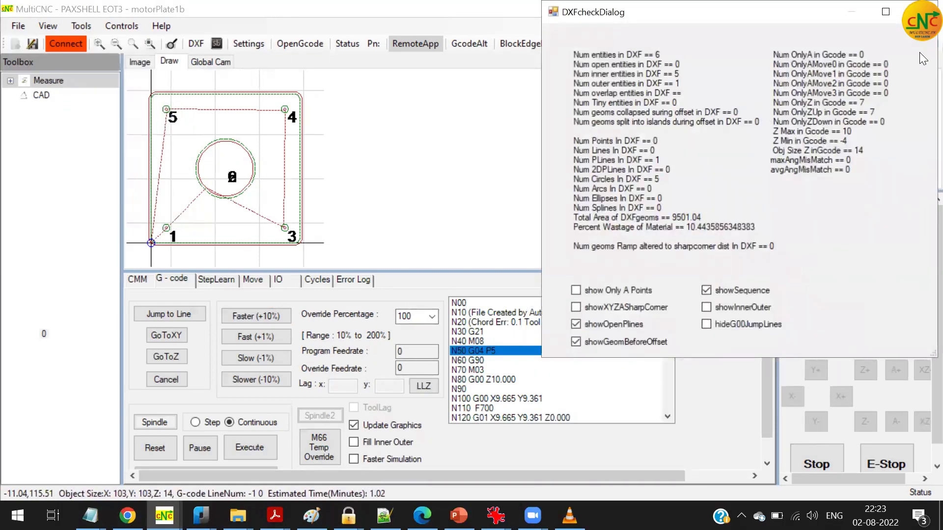
{"action": "left_click_drag", "start_coordinate": [786, 11], "coordinate": [722, 88]}
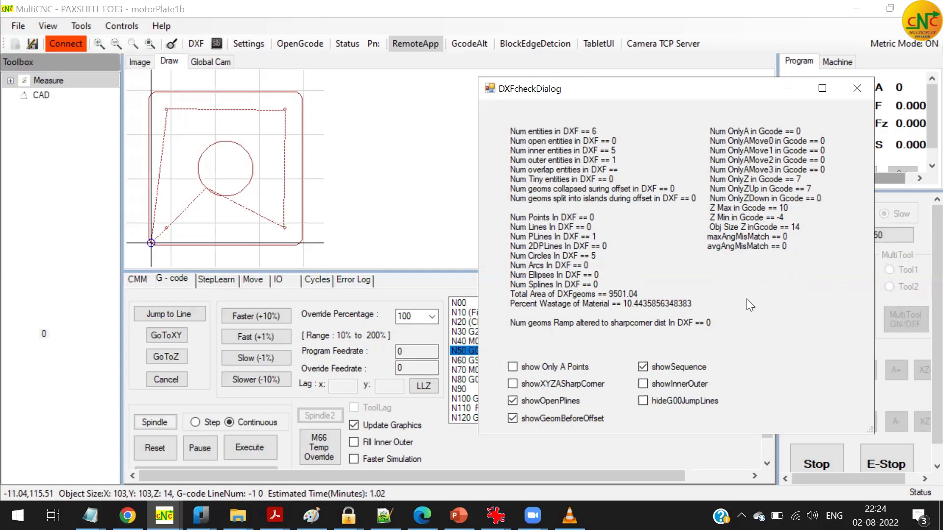
{"action": "left_click", "coordinate": [857, 88]}
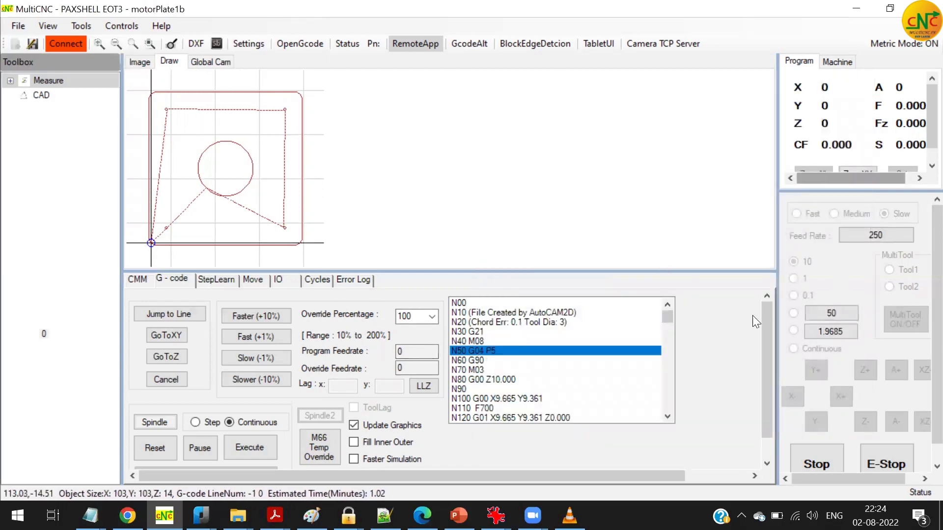
Step: Execute the motorPlate1b G-code in Continuous mode
{"action": "scroll", "coordinate": [767, 343], "scroll_direction": "down", "scroll_amount": 1}
{"action": "left_click_drag", "start_coordinate": [775, 390], "coordinate": [779, 324]}
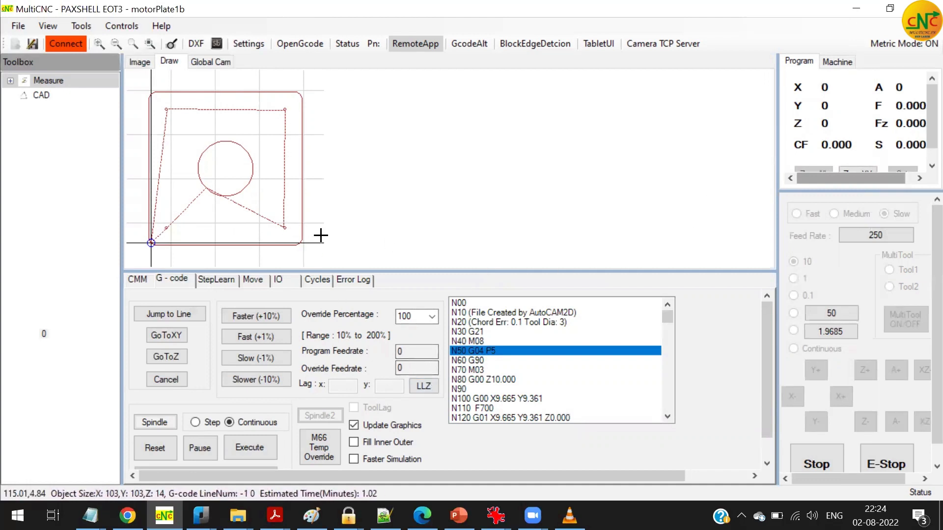
{"action": "scroll", "coordinate": [308, 388], "scroll_direction": "down", "scroll_amount": 1}
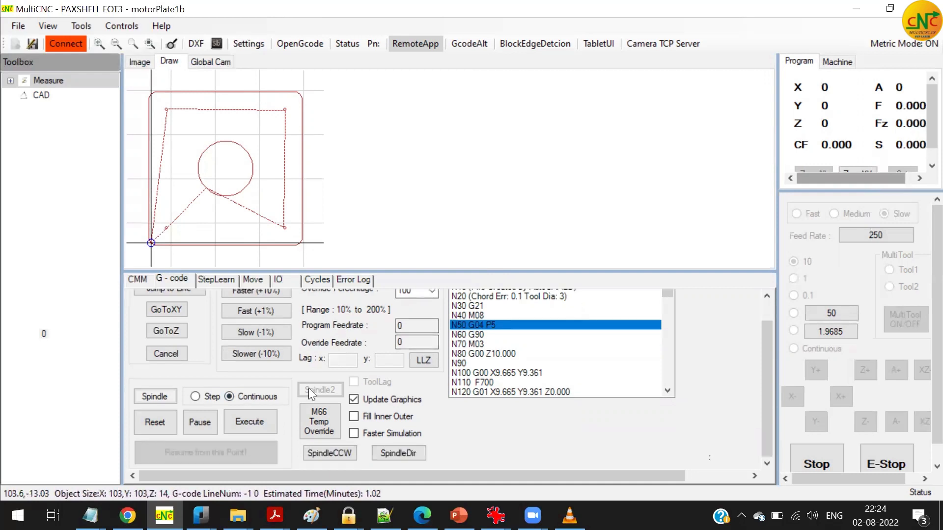
{"action": "left_click", "coordinate": [241, 422]}
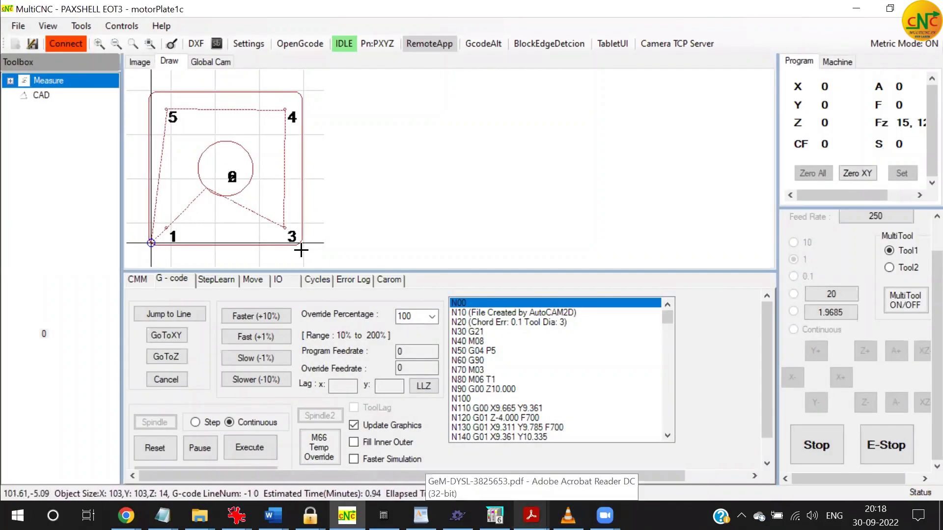
Step: Connect to the CNC machine, accept the operating warning, and start from the Zero All position
{"action": "left_click", "coordinate": [63, 43]}
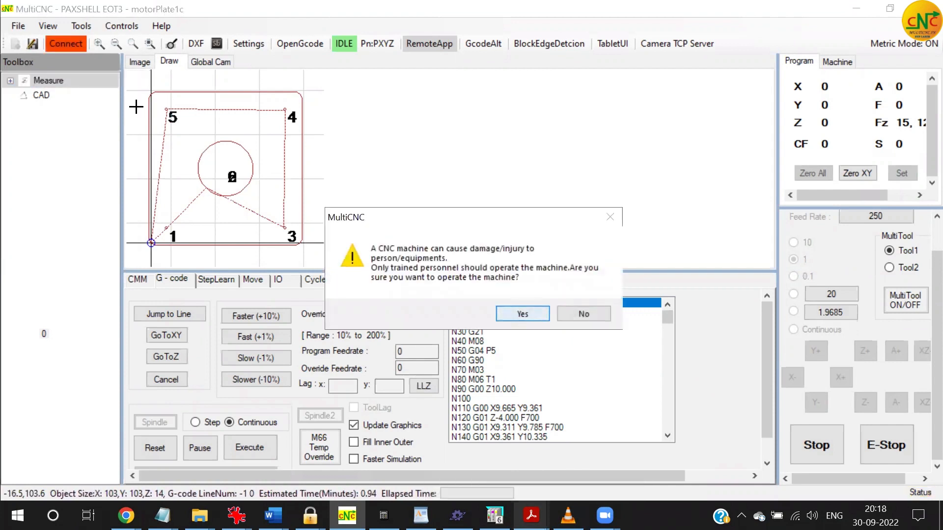
{"action": "left_click", "coordinate": [519, 314]}
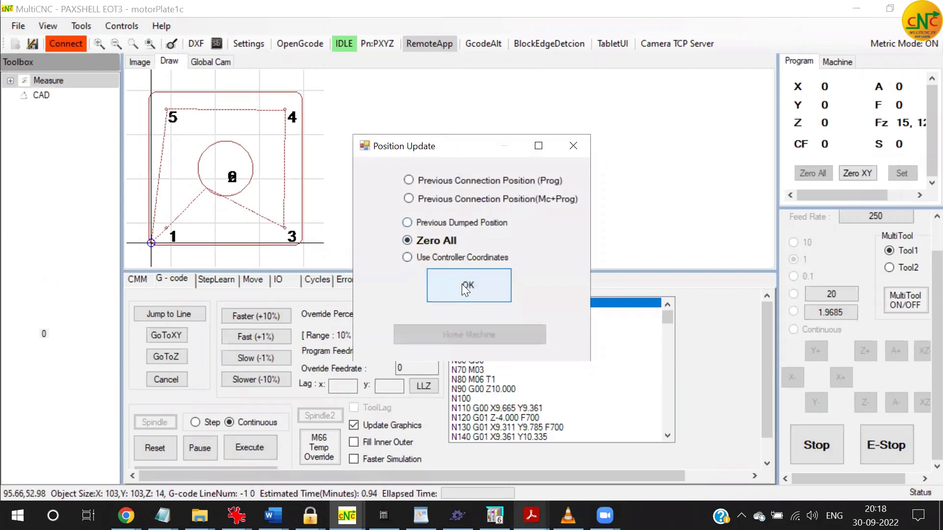
{"action": "left_click", "coordinate": [466, 284]}
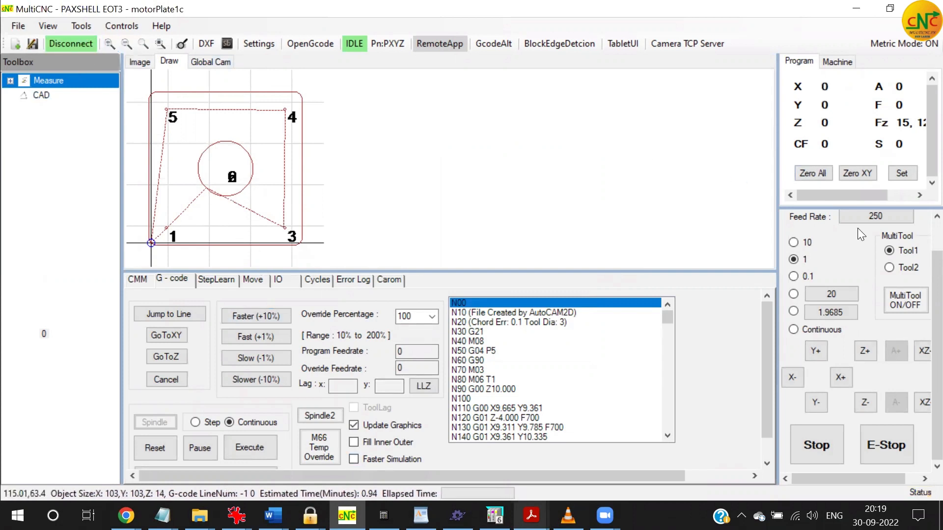
Step: Set Medium jog speed with an increment of 1 and jog the machine X+, Y+, Z+, Z-, Y+, X+ and X-
{"action": "scroll", "coordinate": [844, 258], "scroll_direction": "up", "scroll_amount": 1}
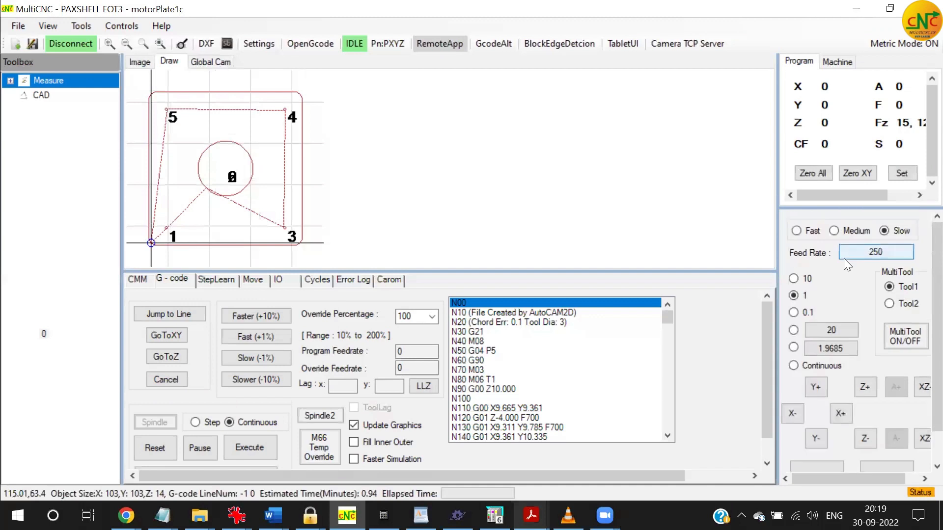
{"action": "left_click", "coordinate": [835, 230]}
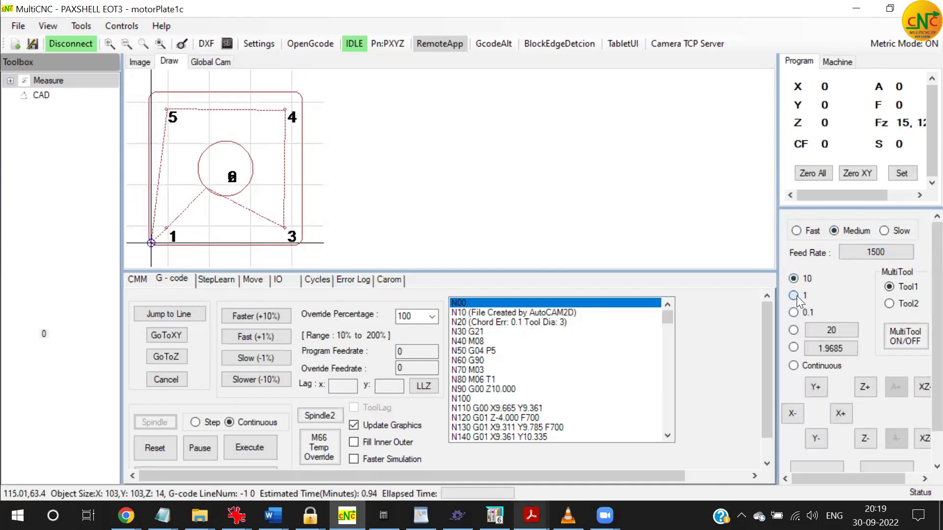
{"action": "left_click", "coordinate": [794, 313]}
{"action": "left_click", "coordinate": [846, 413]}
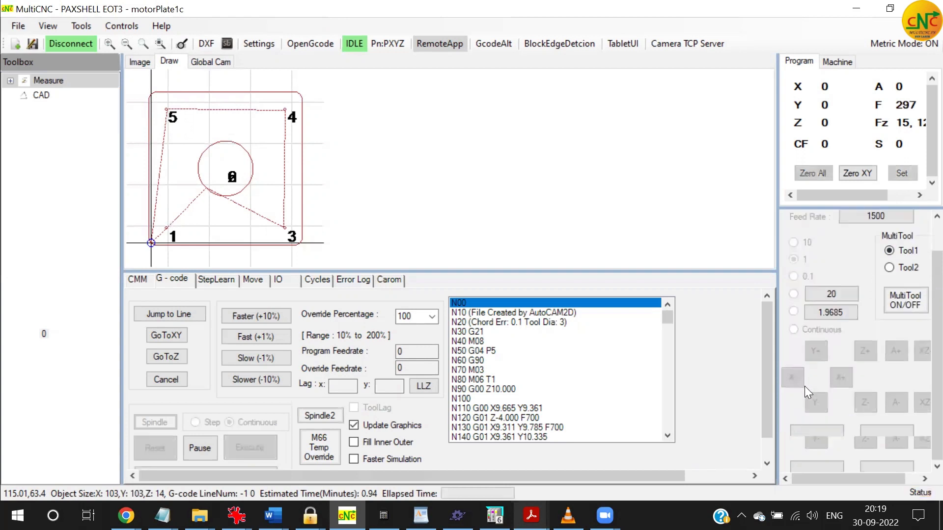
{"action": "left_click", "coordinate": [817, 349]}
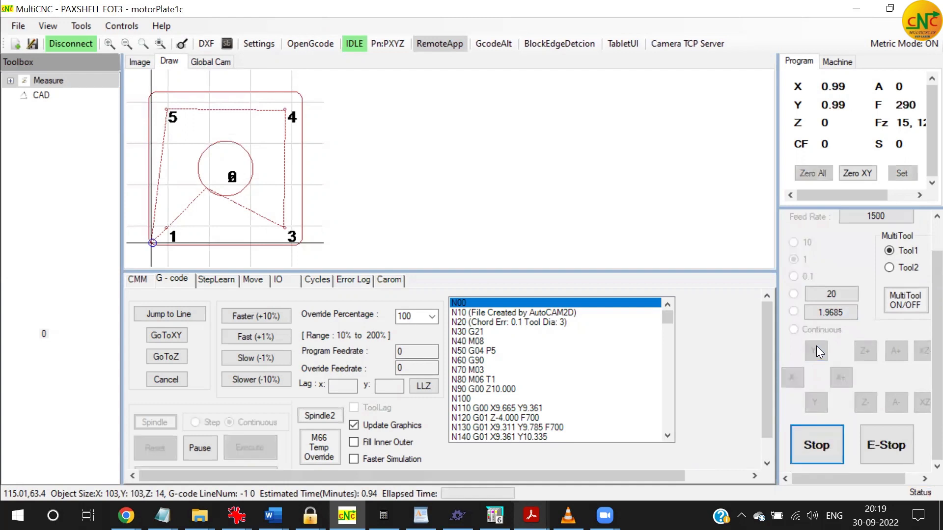
{"action": "left_click", "coordinate": [865, 351]}
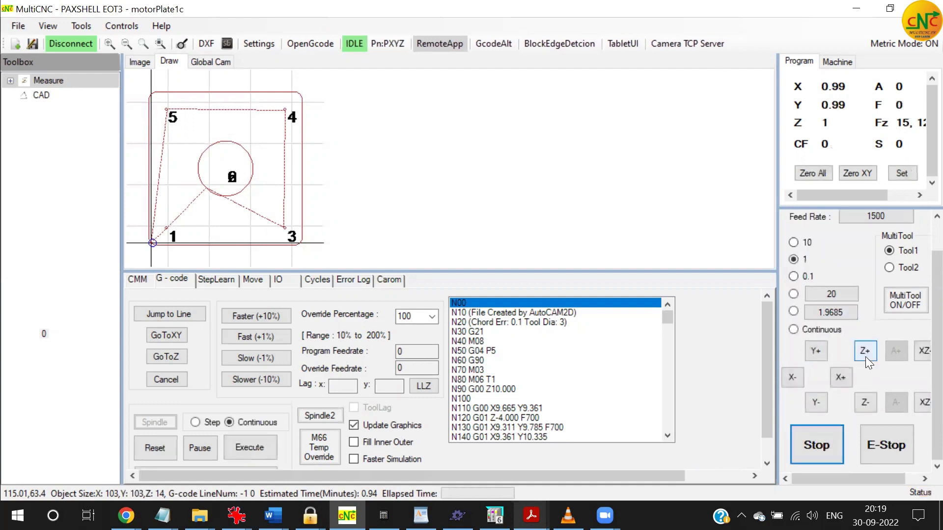
{"action": "left_click", "coordinate": [872, 403]}
{"action": "left_click", "coordinate": [817, 352]}
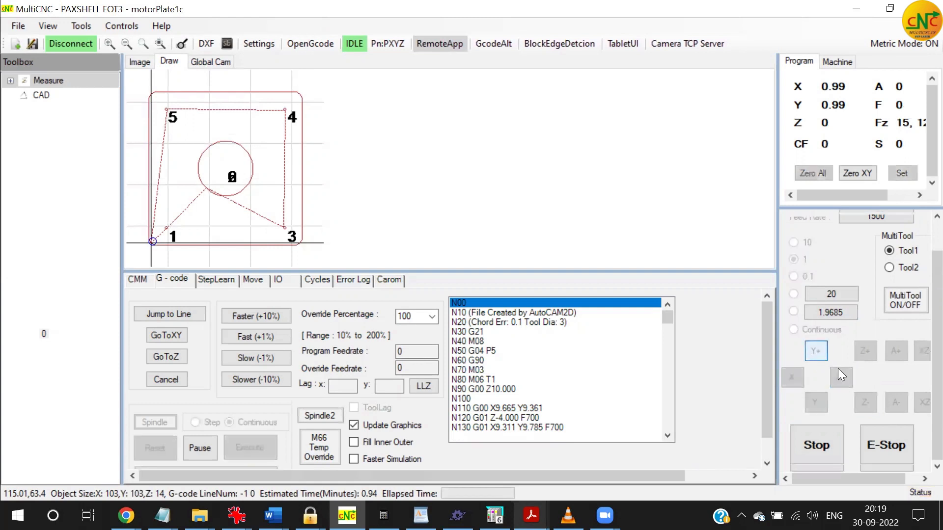
{"action": "left_click", "coordinate": [840, 377]}
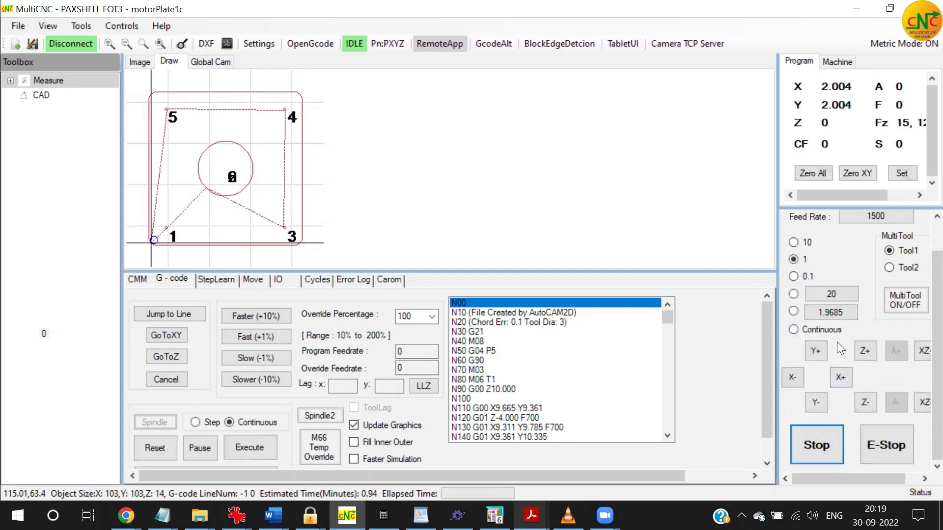
{"action": "left_click", "coordinate": [792, 385]}
Step: Set the current machine position as program zero for all axes
{"action": "left_click", "coordinate": [814, 173]}
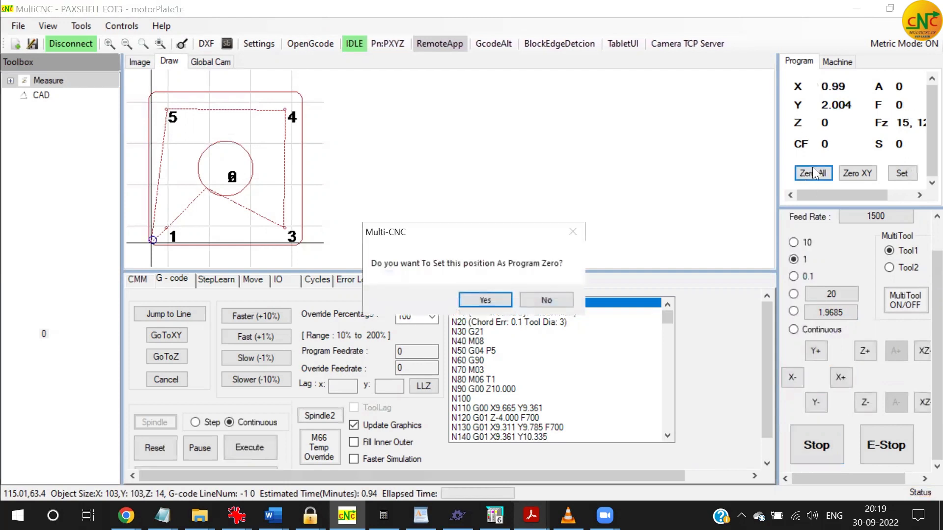
{"action": "left_click", "coordinate": [497, 298]}
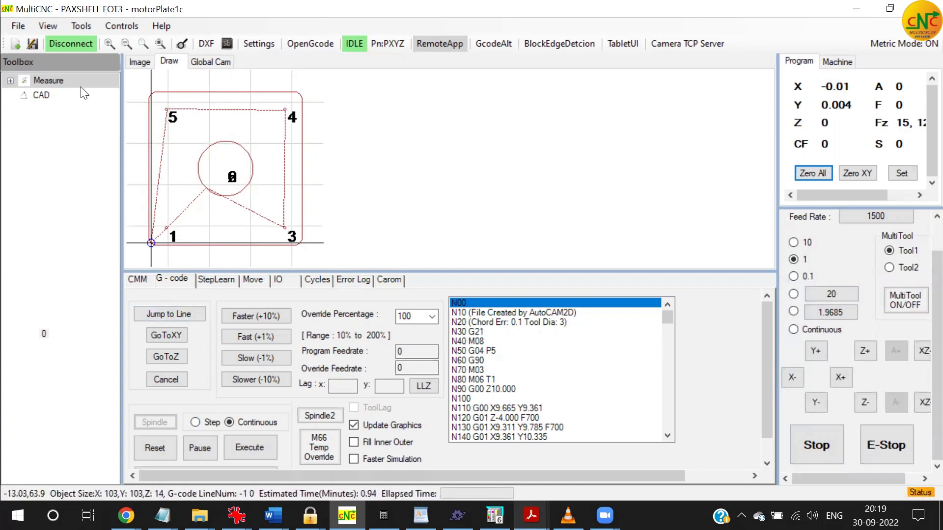
Step: Disconnect from the machine and simulate the whole motorPlate1c G-code in Continuous mode
{"action": "left_click", "coordinate": [74, 42]}
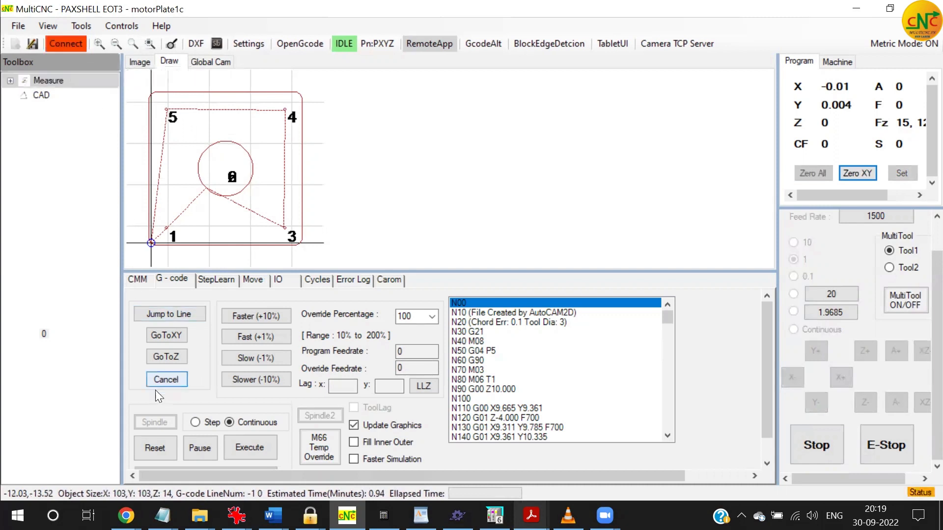
{"action": "left_click", "coordinate": [264, 449]}
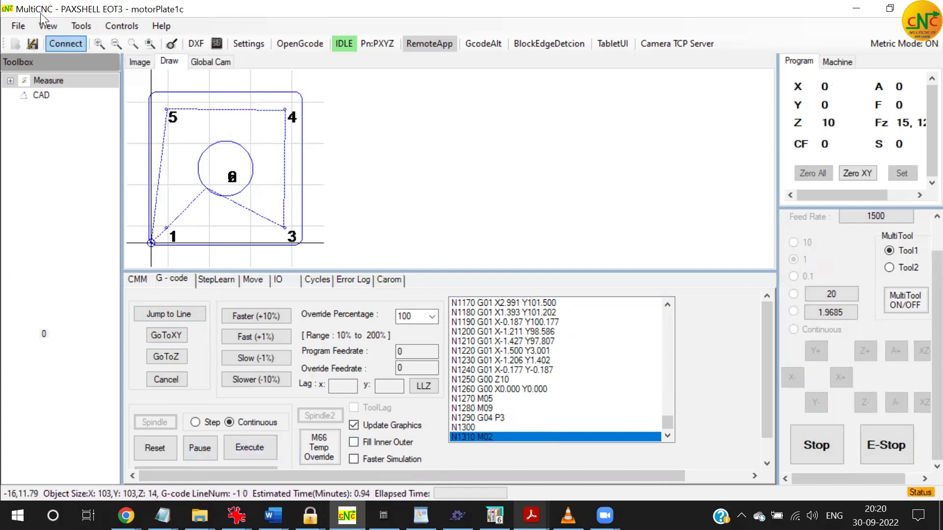
Step: Reconnect to the CNC machine, accepting the operating warning and the position update
{"action": "left_click", "coordinate": [66, 43]}
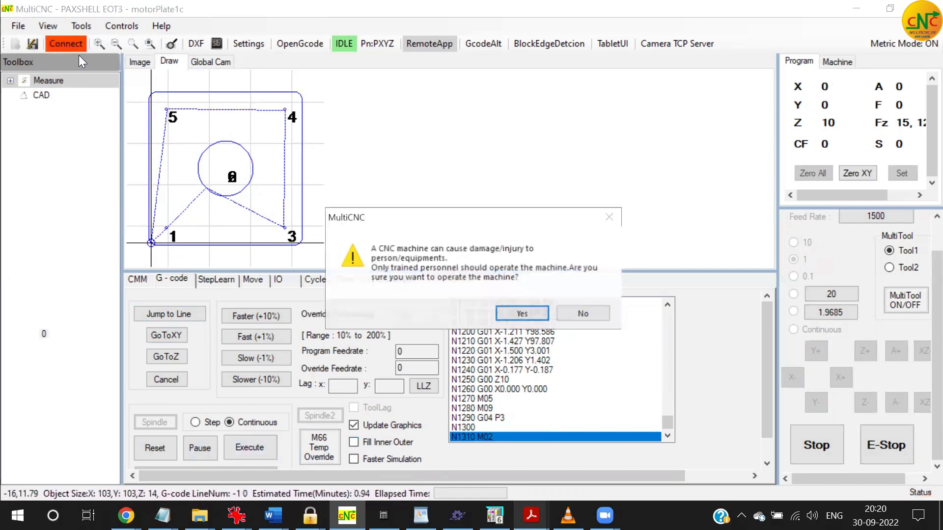
{"action": "left_click", "coordinate": [516, 314]}
{"action": "left_click", "coordinate": [487, 278]}
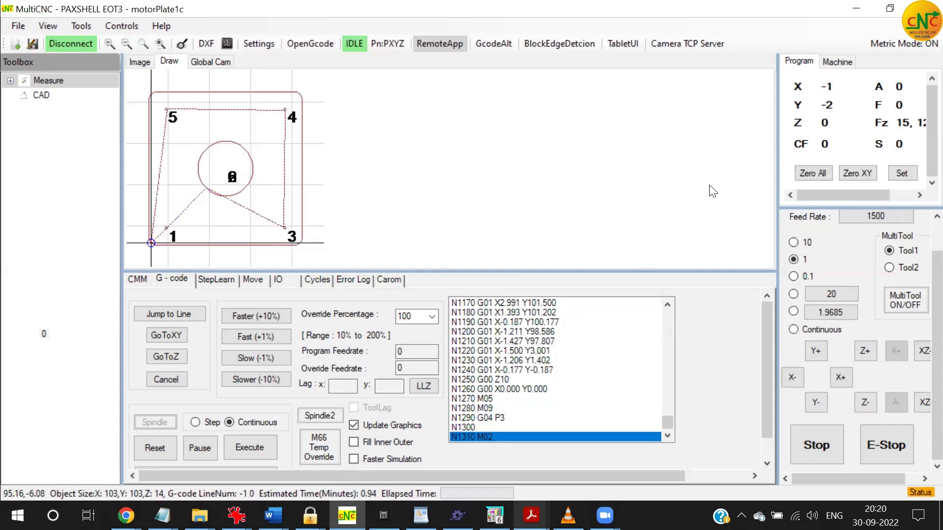
Step: Execute the motorPlate1c G-code on the connected machine in Continuous mode and pause the run partway
{"action": "left_click", "coordinate": [246, 450]}
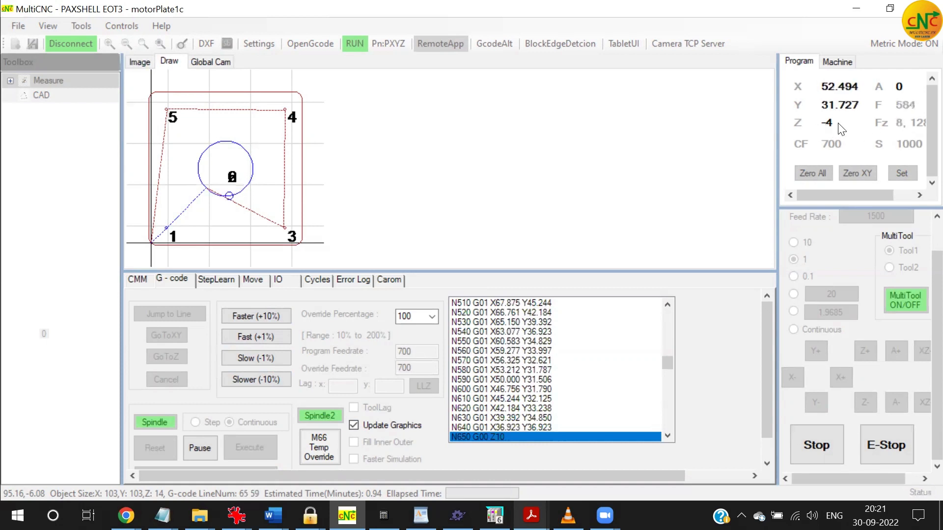
{"action": "left_click", "coordinate": [201, 447]}
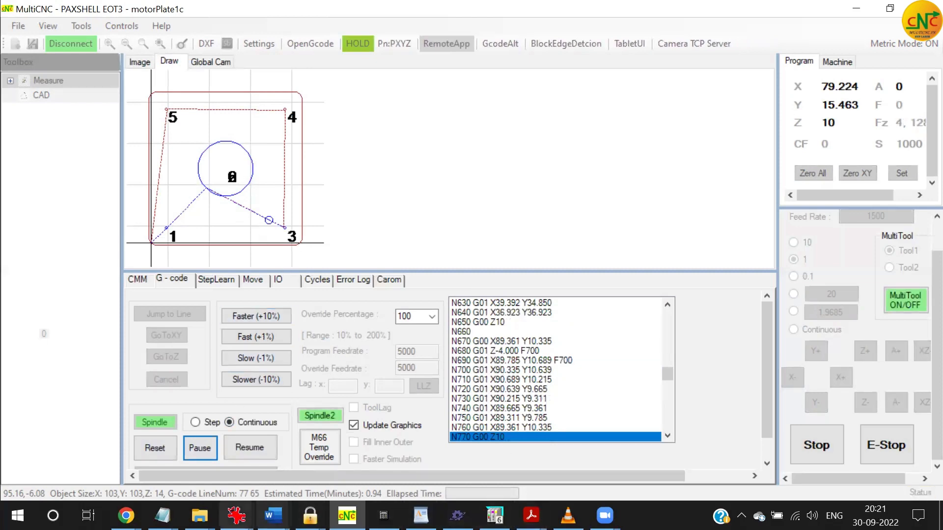
Step: Switch to IrfanView and show the MultiCNC overview image of the CAD, CAM and CNC workflow full screen
{"action": "mouse_move", "coordinate": [236, 515]}
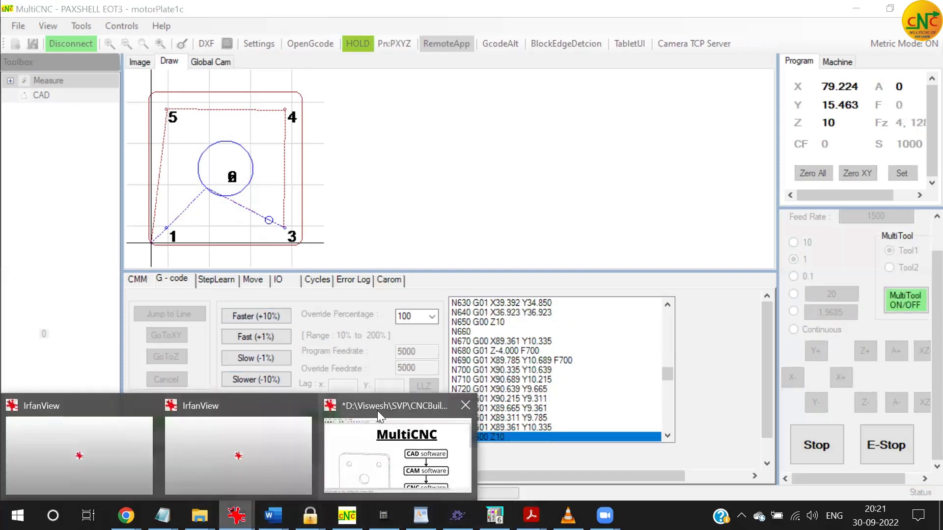
{"action": "left_click", "coordinate": [377, 411]}
{"action": "double_click", "coordinate": [377, 411]}
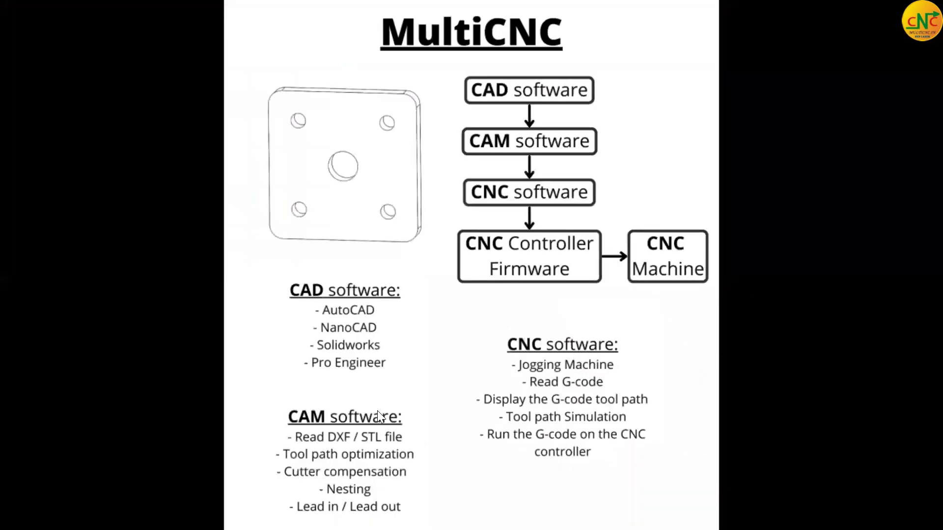